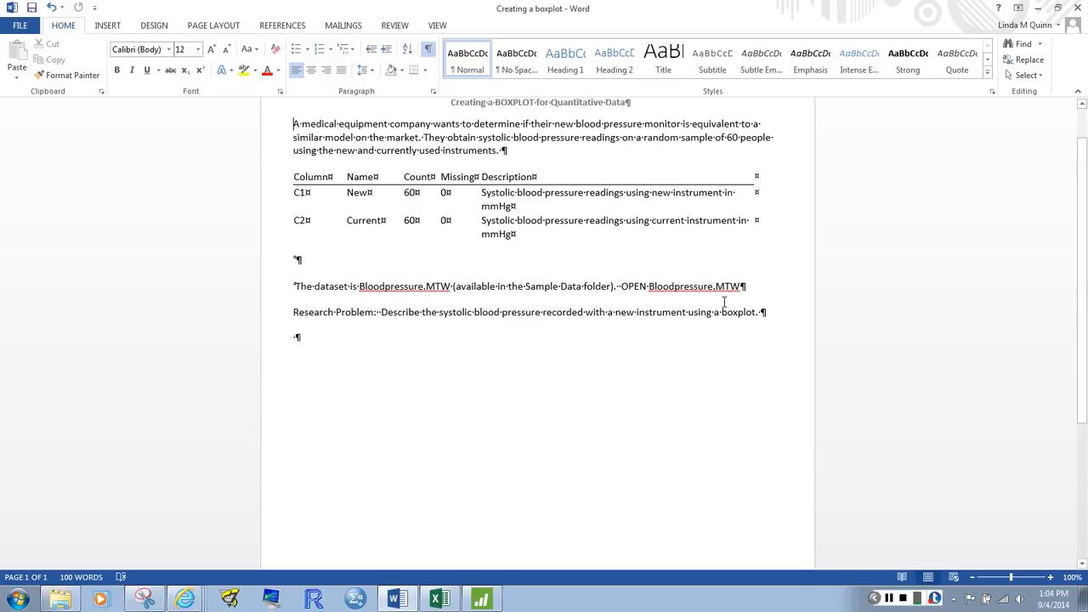
Switch to Minitab and open the Bloodpressure.MTW worksheet from the Minitab Sample Data folder
left_click(487, 600)
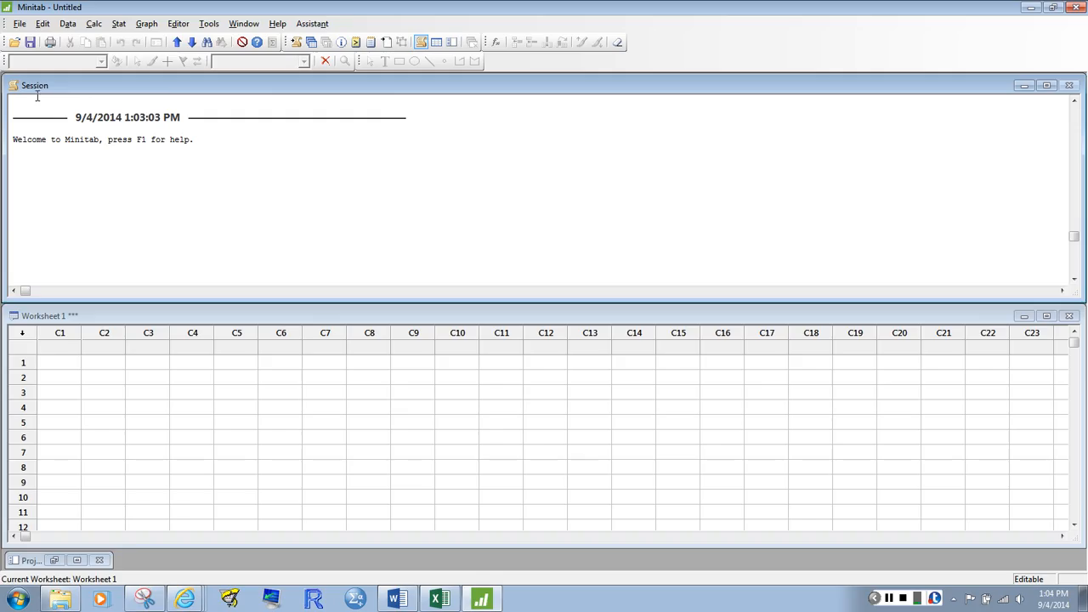
left_click(19, 24)
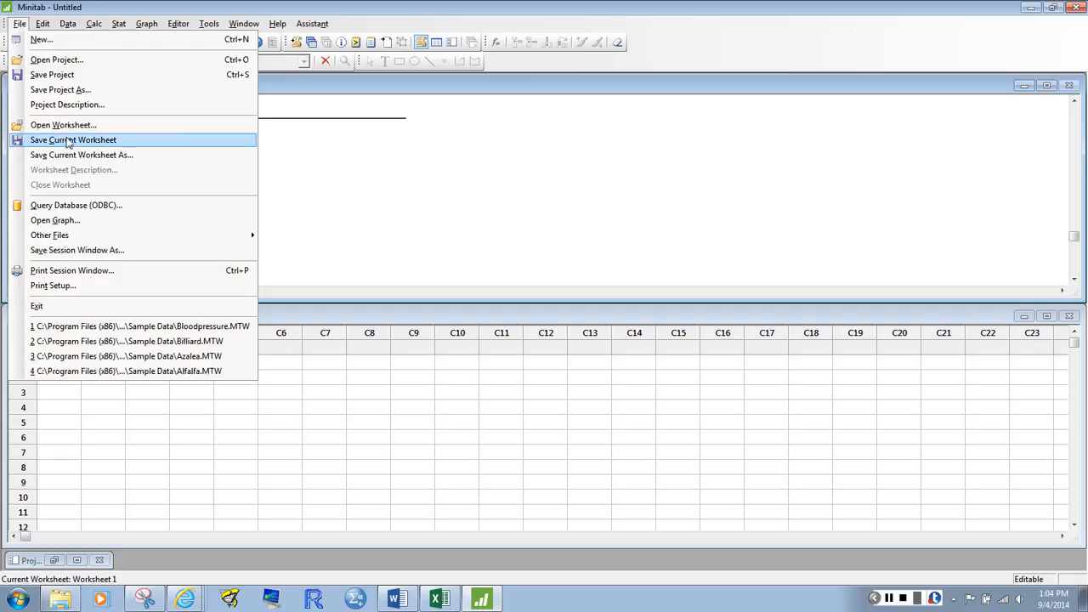
left_click(72, 126)
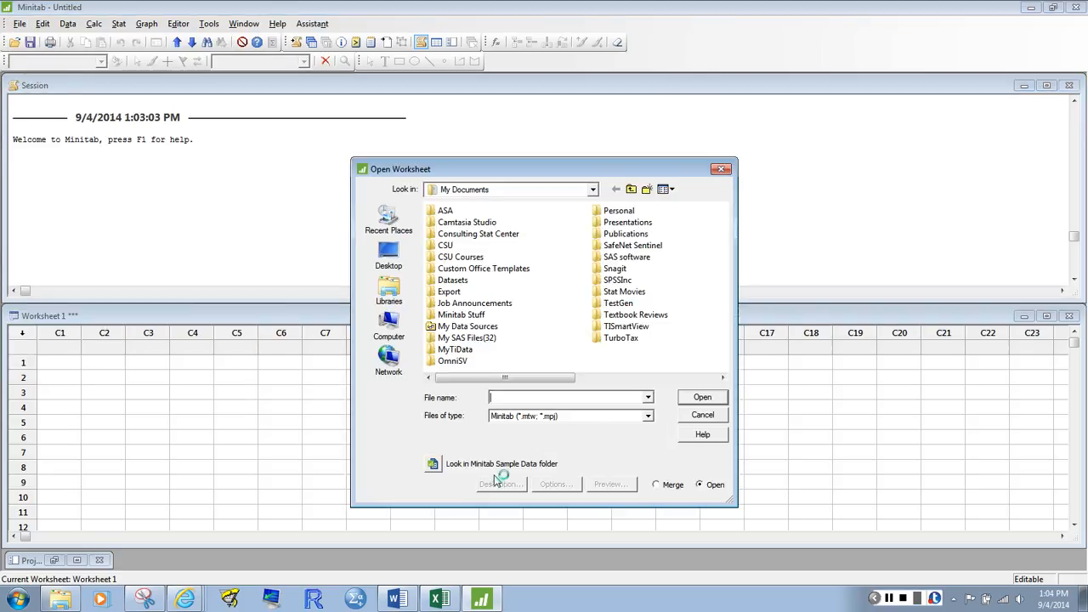
left_click(433, 464)
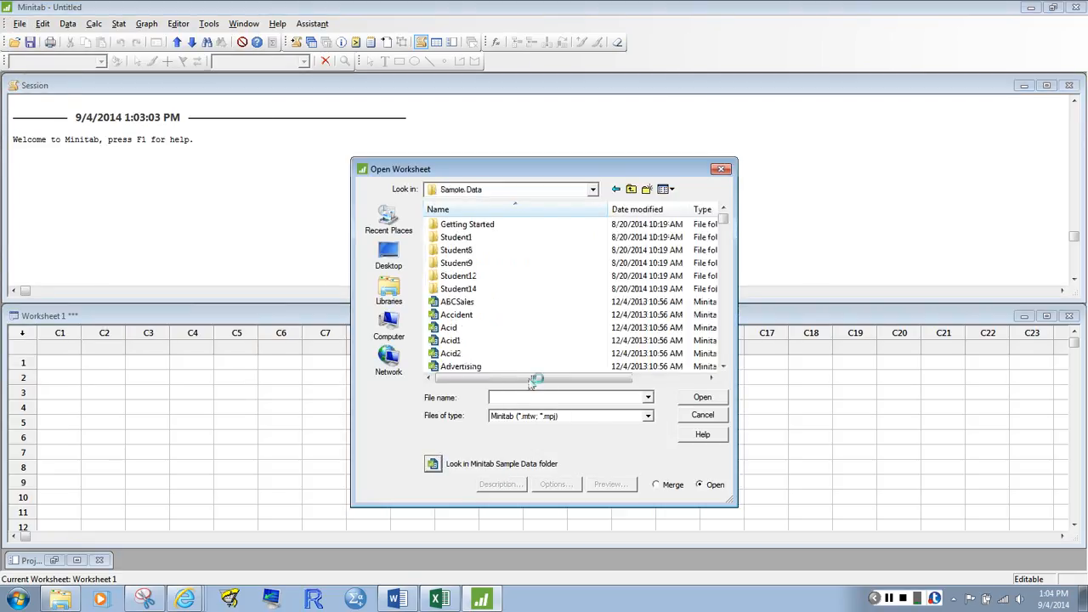
left_click(560, 396)
type("bloo")
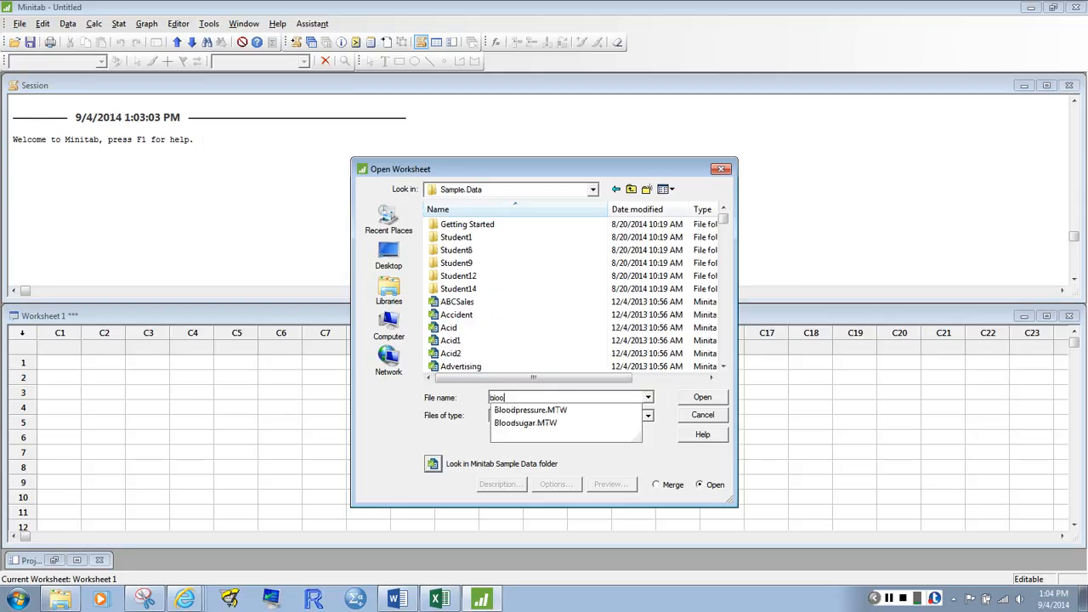
left_click(570, 410)
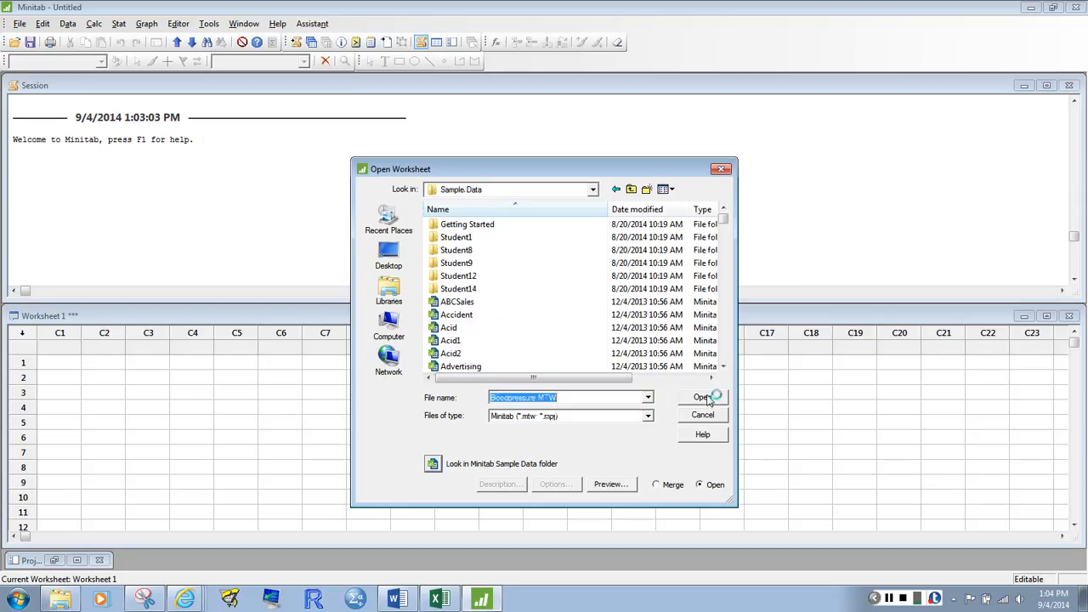
left_click(702, 397)
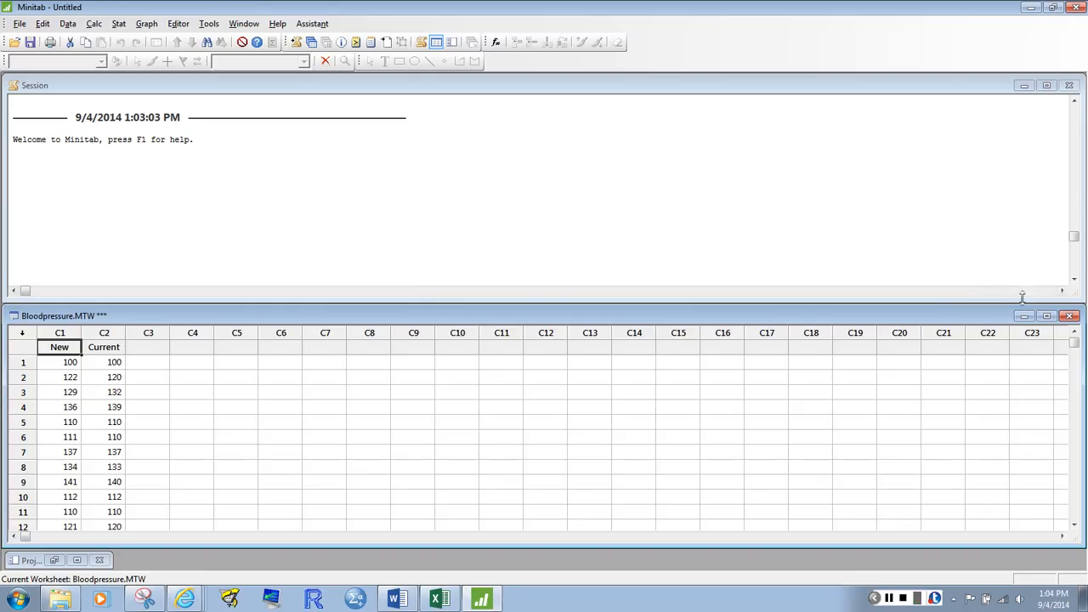
Maximize the Bloodpressure.MTW worksheet and look through the New and Current readings down to the last row
left_click(1046, 315)
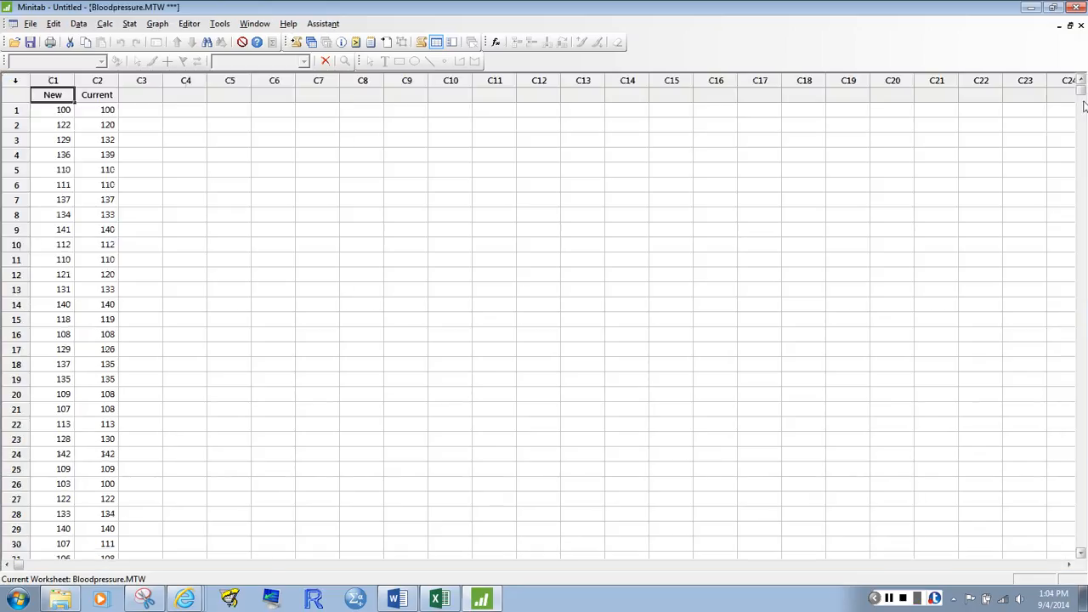
left_click_drag(1081, 91, 1081, 326)
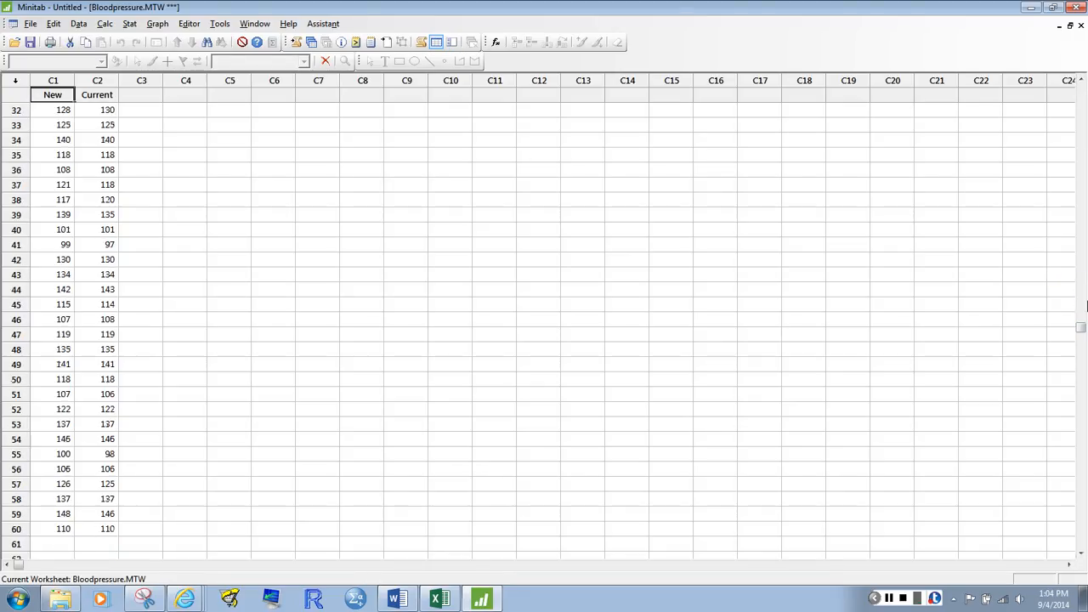
left_click_drag(1081, 323, 1080, 91)
left_click(476, 314)
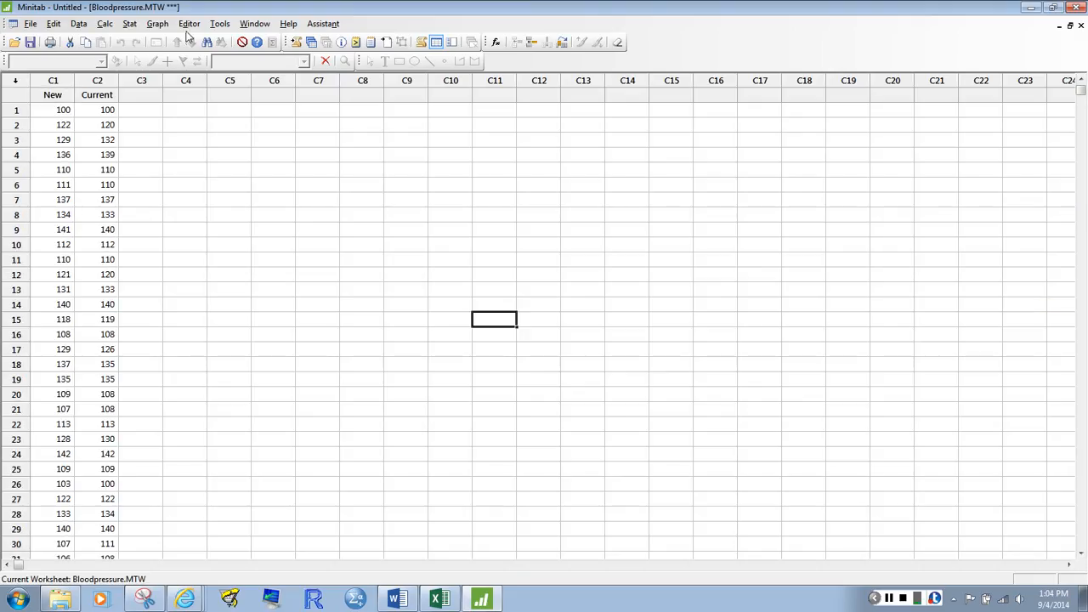
Start a new boxplot graph to bring up the choice of boxplot types
left_click(131, 25)
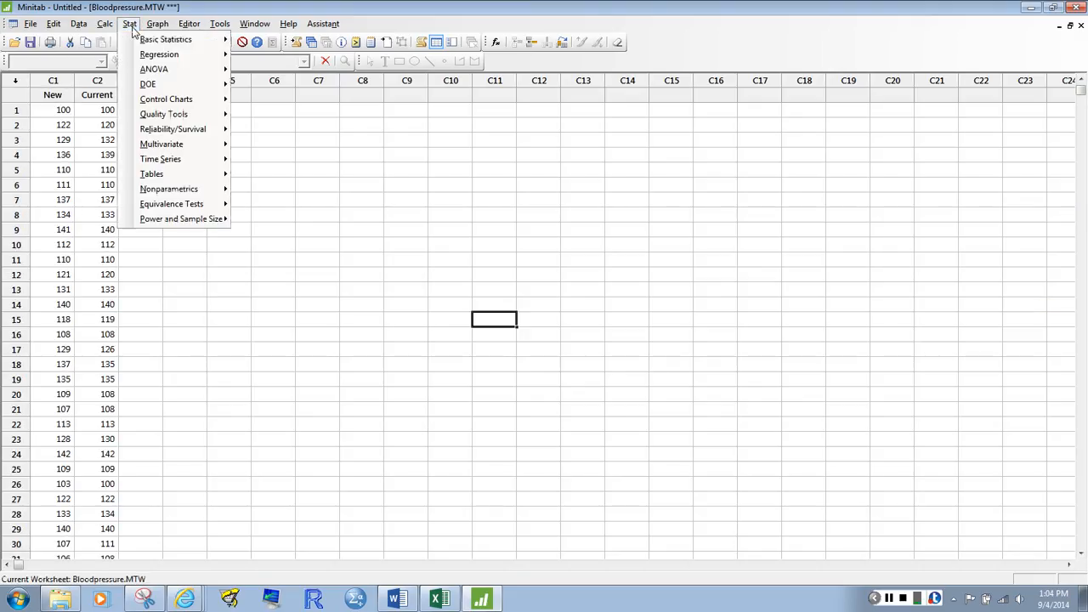
left_click(159, 25)
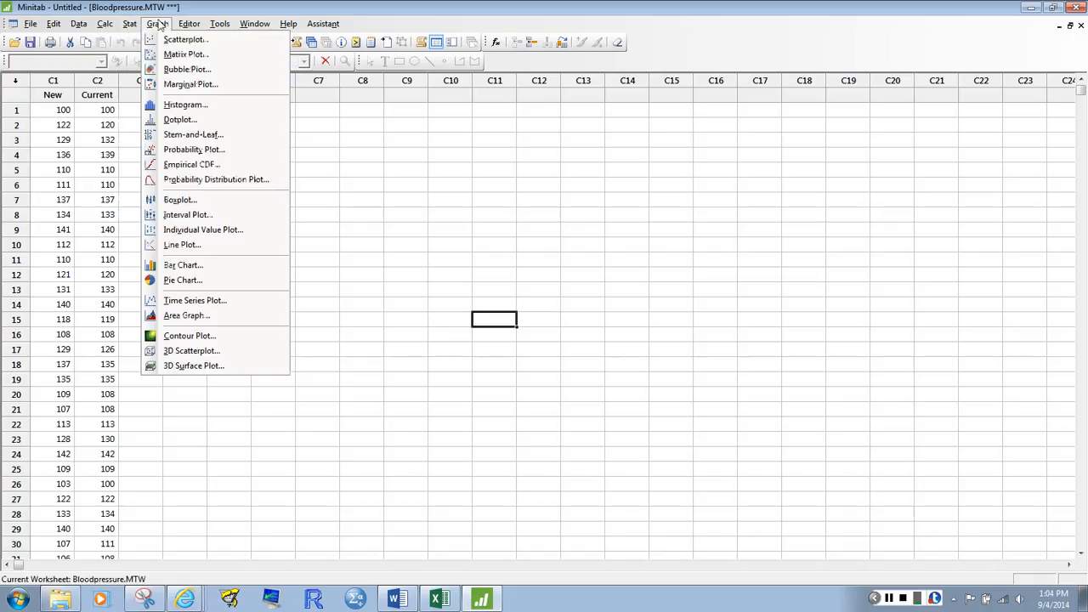
left_click(196, 200)
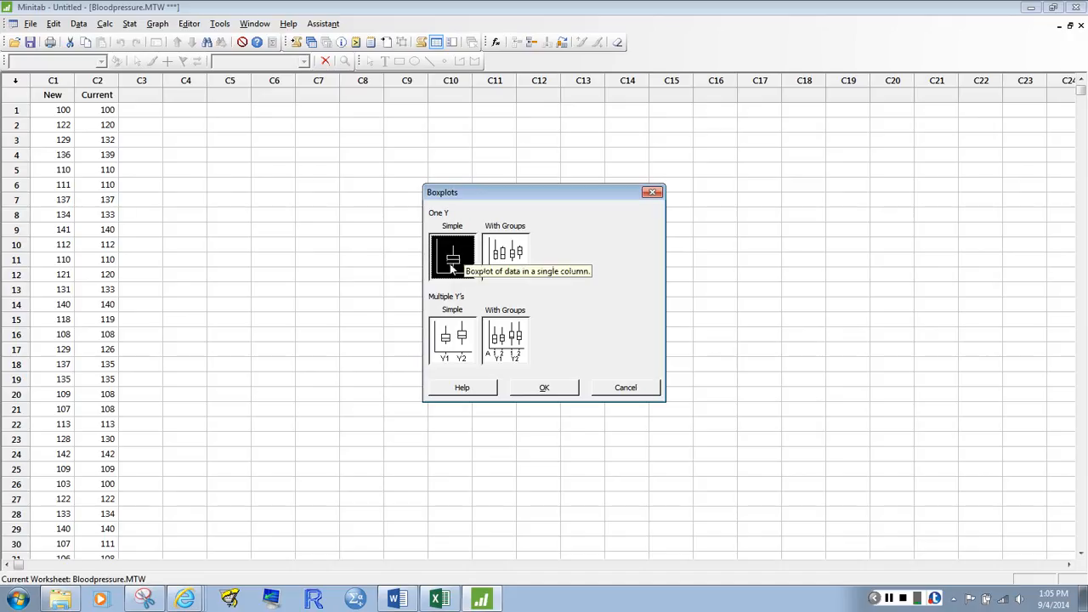
Switch to Snipping Tool and capture the Boxplots dialog with the One Y Simple type selected
left_click(157, 602)
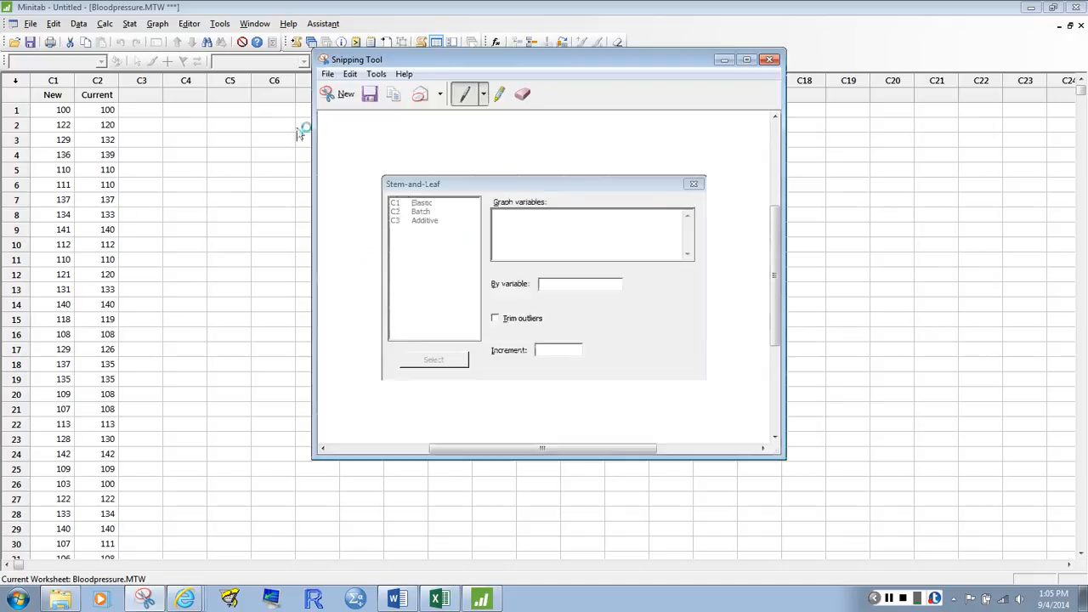
left_click(338, 91)
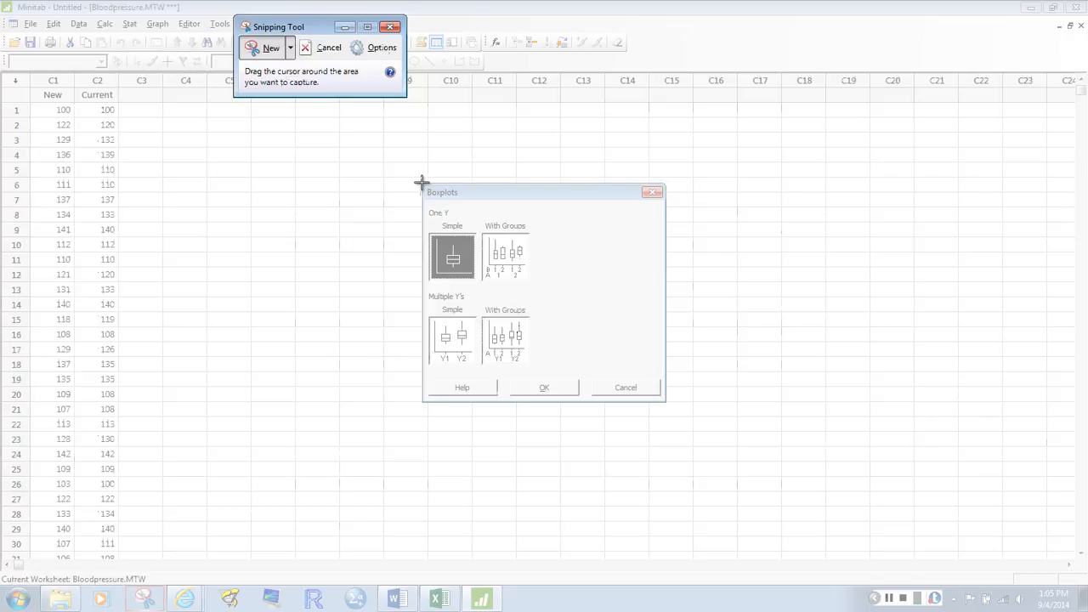
left_click_drag(423, 184, 663, 398)
Paste the Boxplots capture below the Research Problem line in the Word document and shrink it to about two-thirds size
left_click(396, 599)
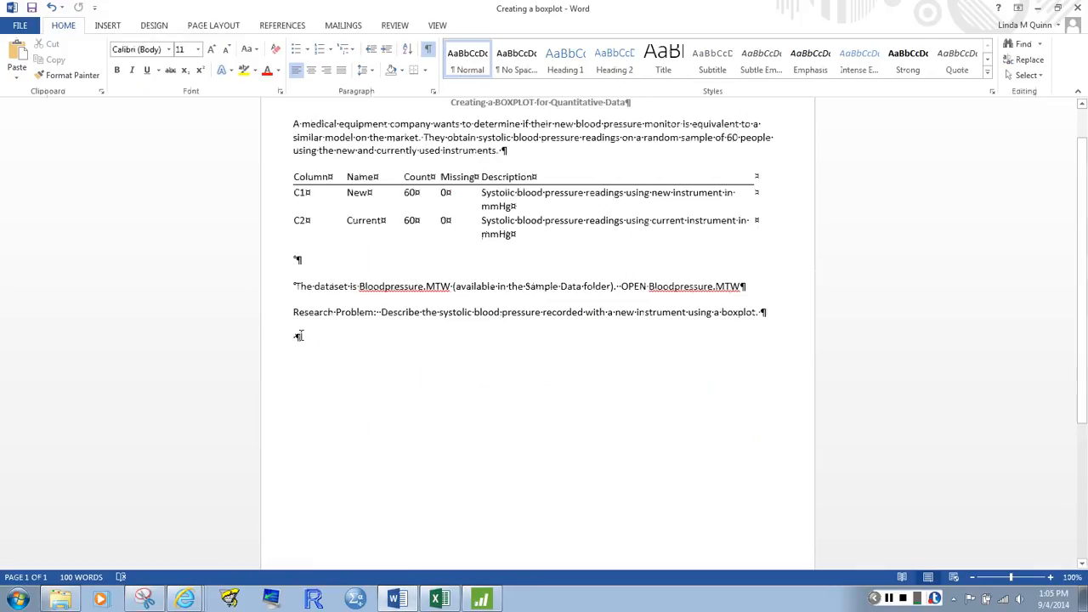
key("ctrl+v")
left_click(476, 445)
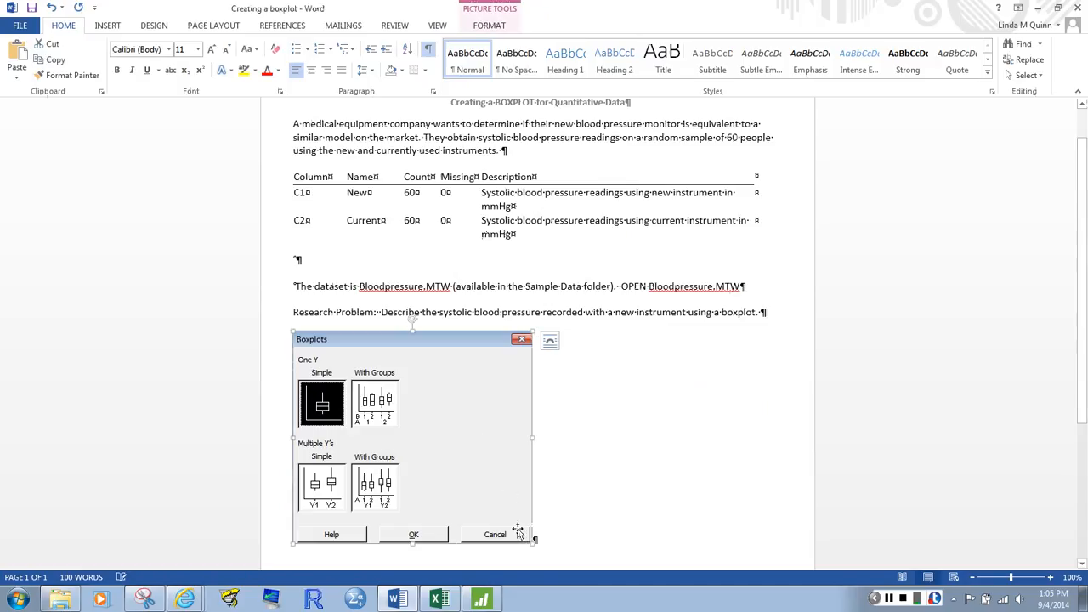
left_click_drag(522, 536, 448, 468)
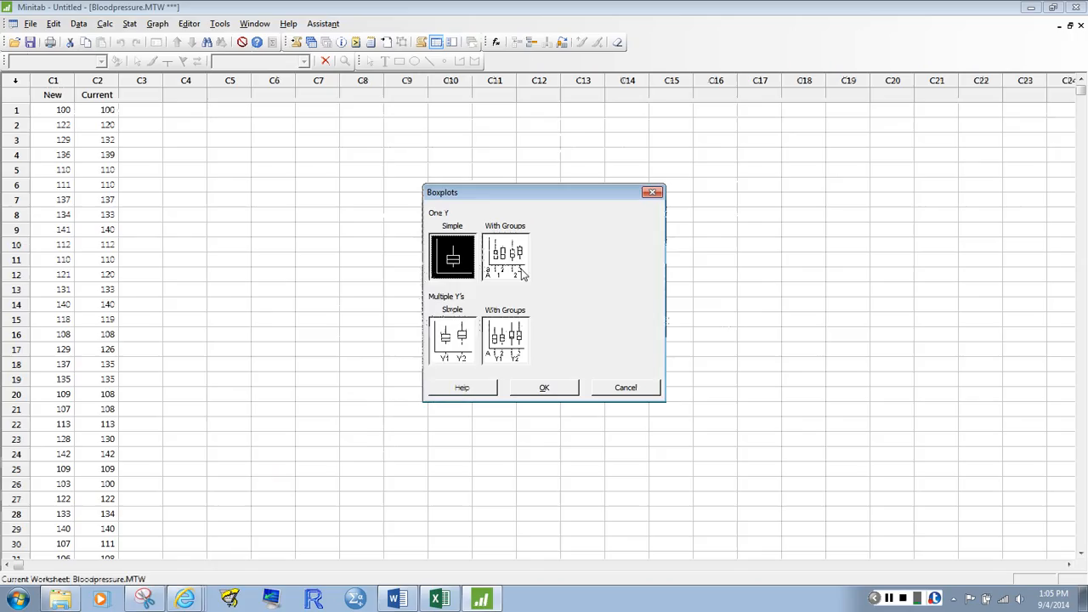
Return to Minitab, accept the One Y Simple boxplot, and snip its variable dialog without the bottom row of buttons
left_click(481, 599)
left_click(554, 386)
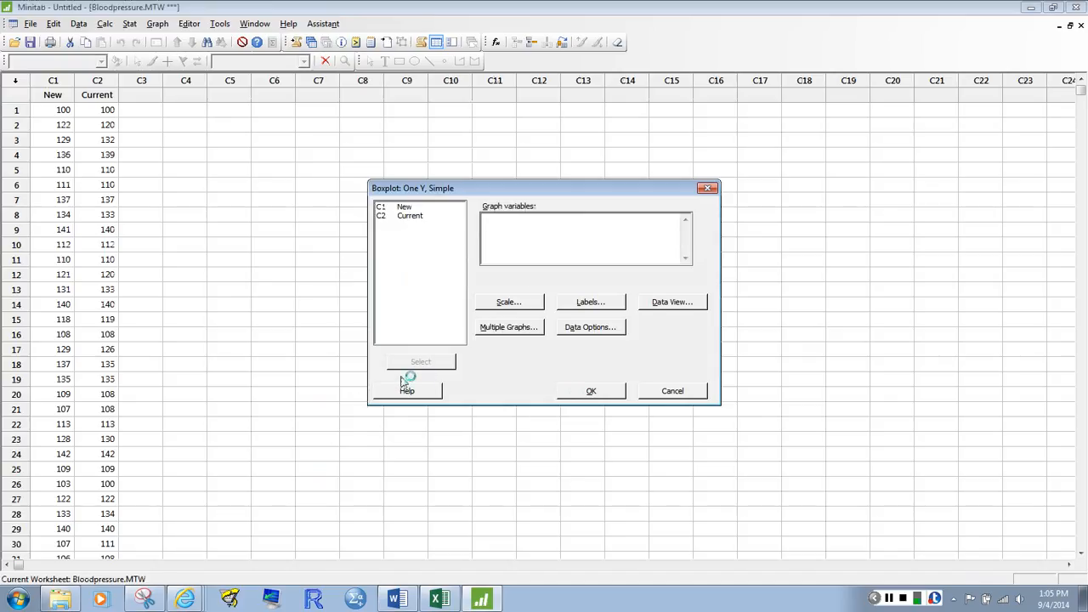
left_click(160, 599)
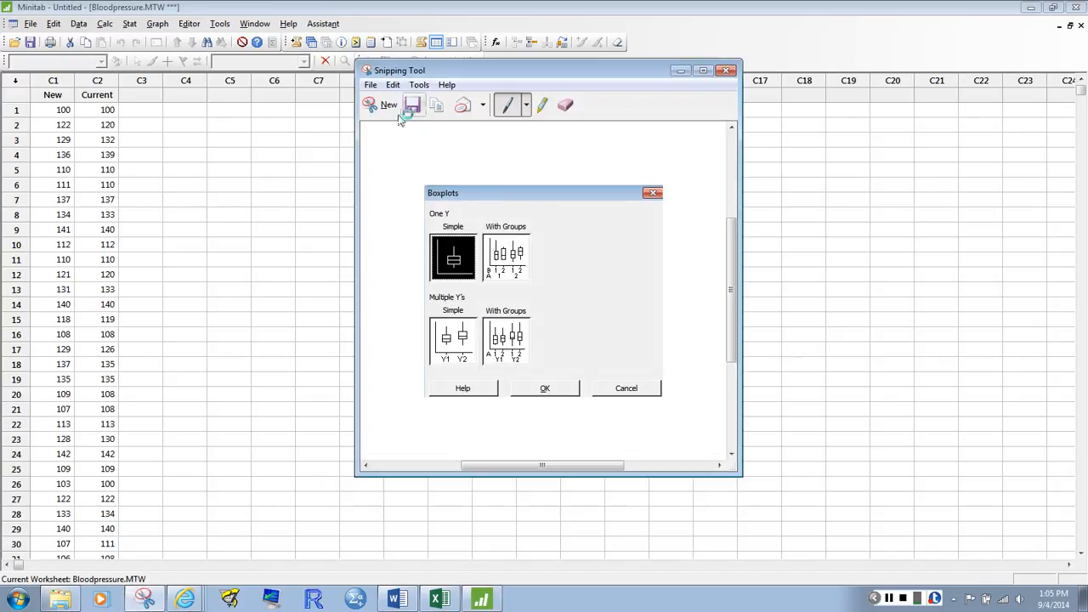
left_click(391, 108)
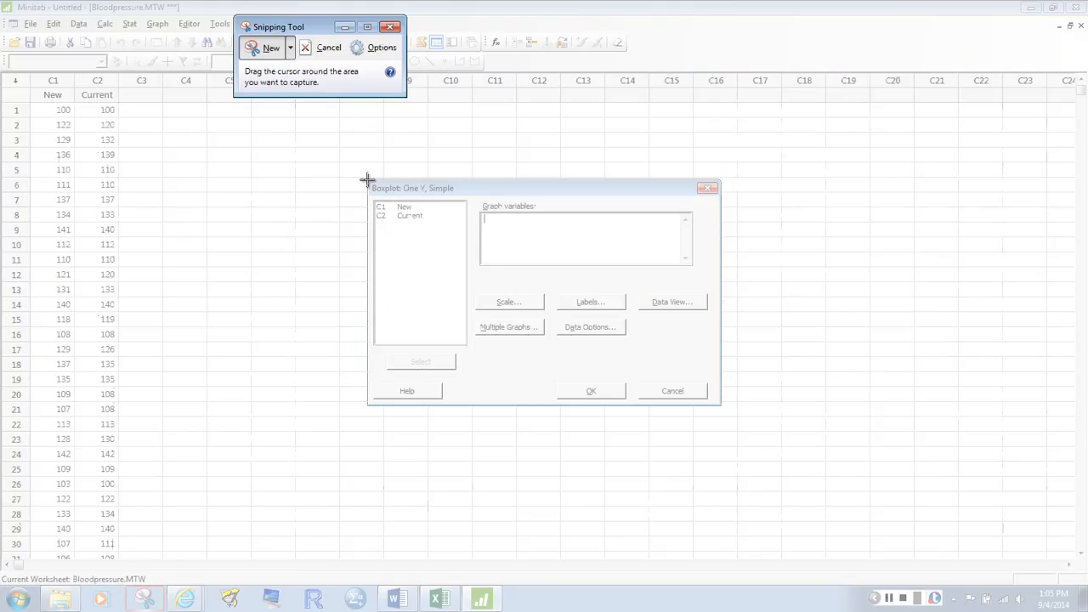
left_click_drag(367, 180, 720, 376)
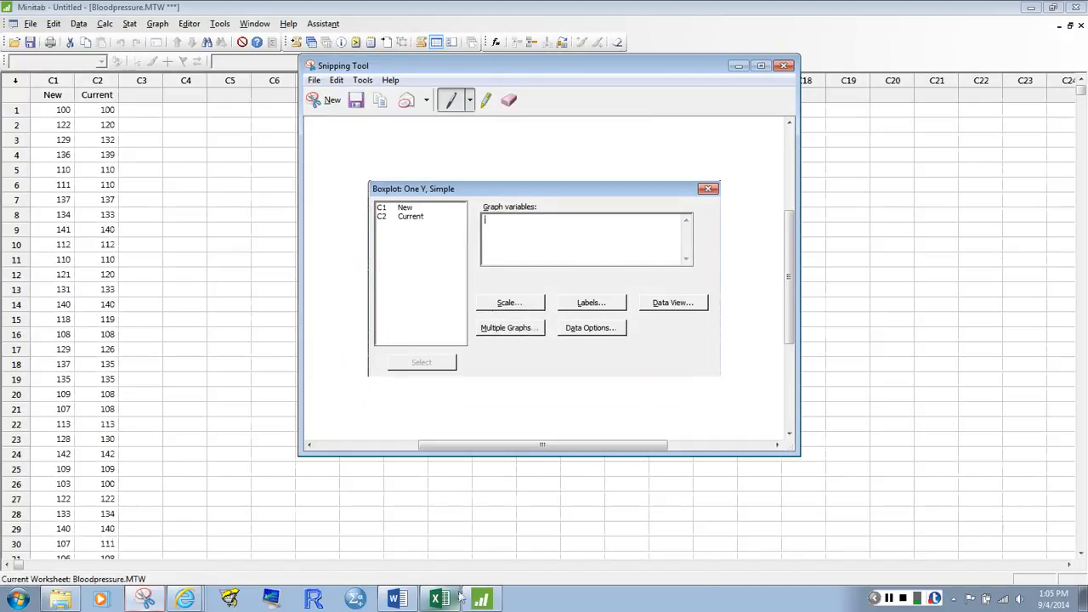
Paste the One Y, Simple capture into the Word document, shrink it to fit beside the Boxplots picture, and start a new paragraph below
left_click(405, 602)
left_click(491, 447)
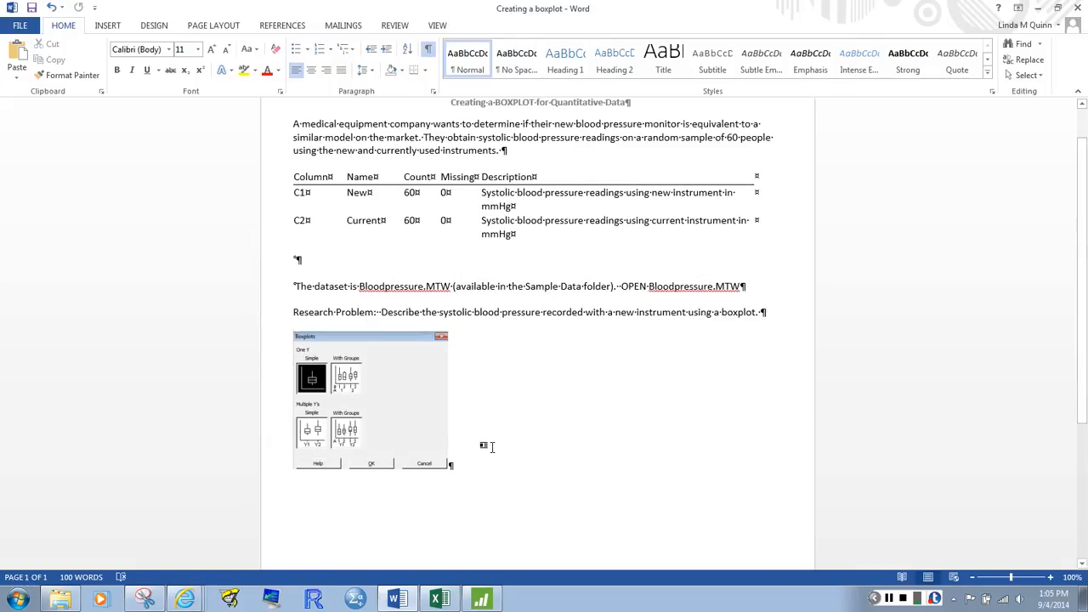
key("ctrl+v")
left_click(600, 476)
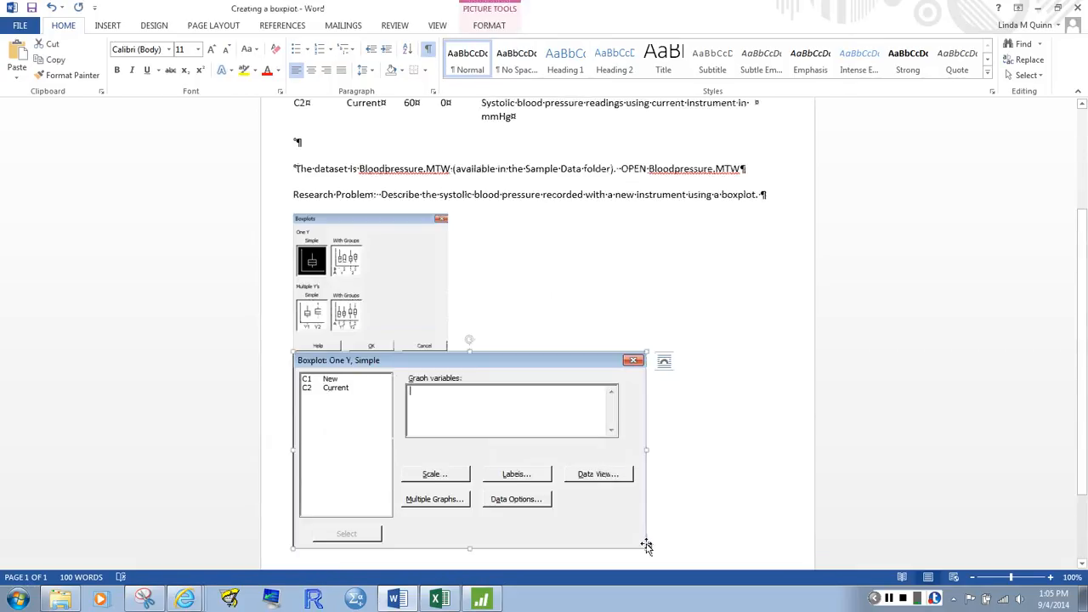
left_click_drag(645, 547, 568, 502)
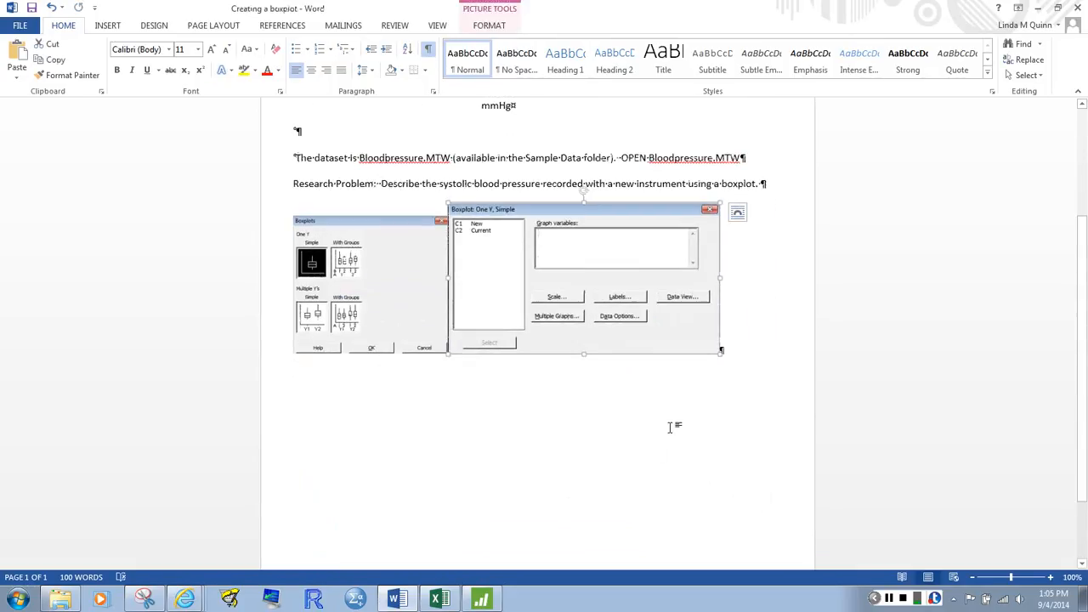
left_click(697, 394)
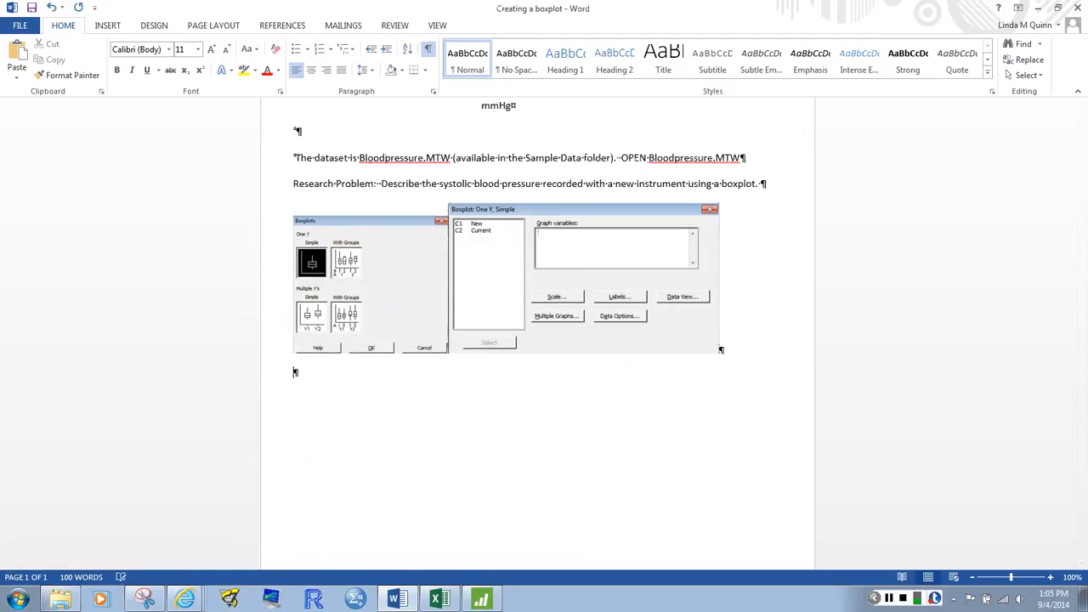
In Minitab, set New as the graph variable and turn off transposing of the value and category scales
left_click(481, 600)
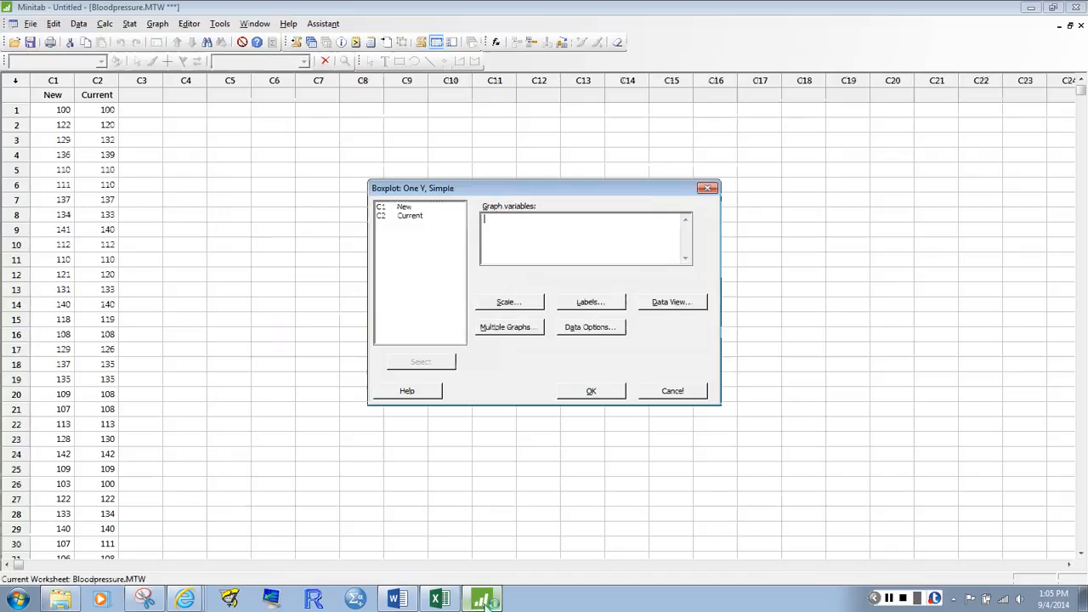
double_click(404, 207)
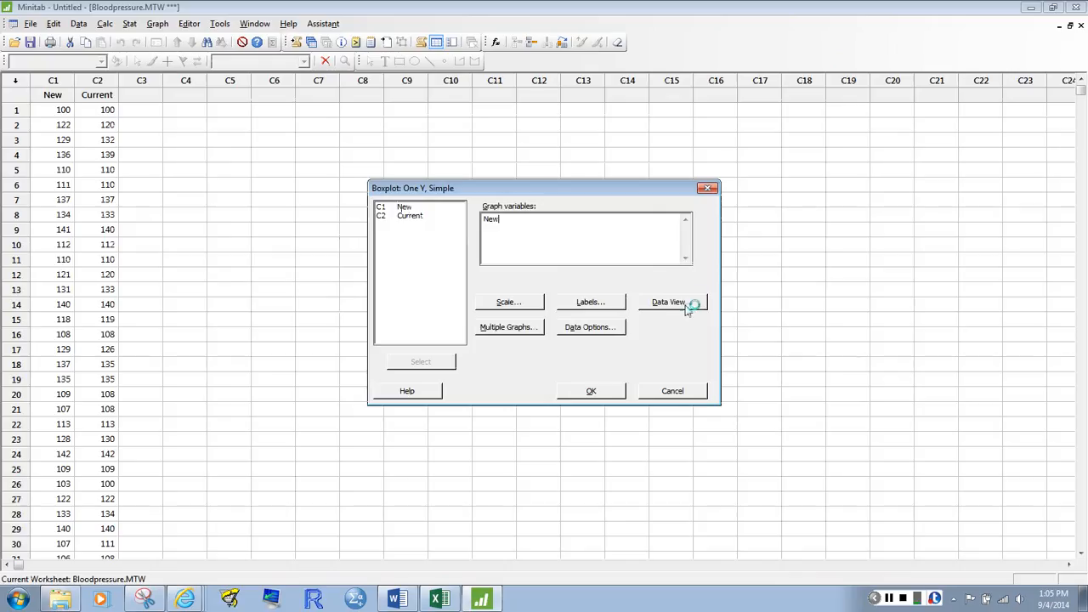
left_click(510, 303)
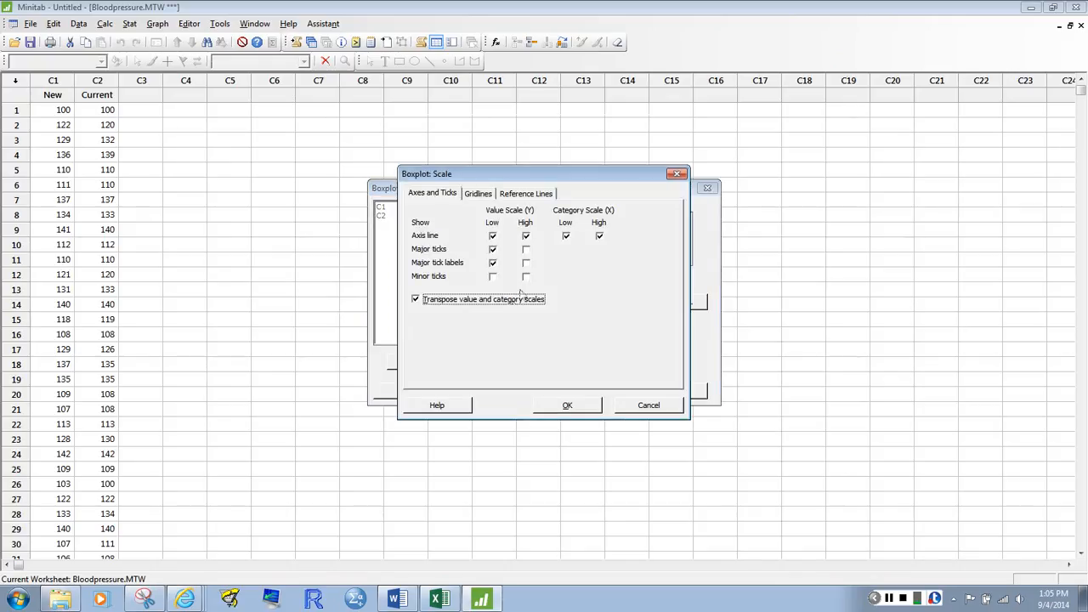
left_click_drag(567, 174, 281, 216)
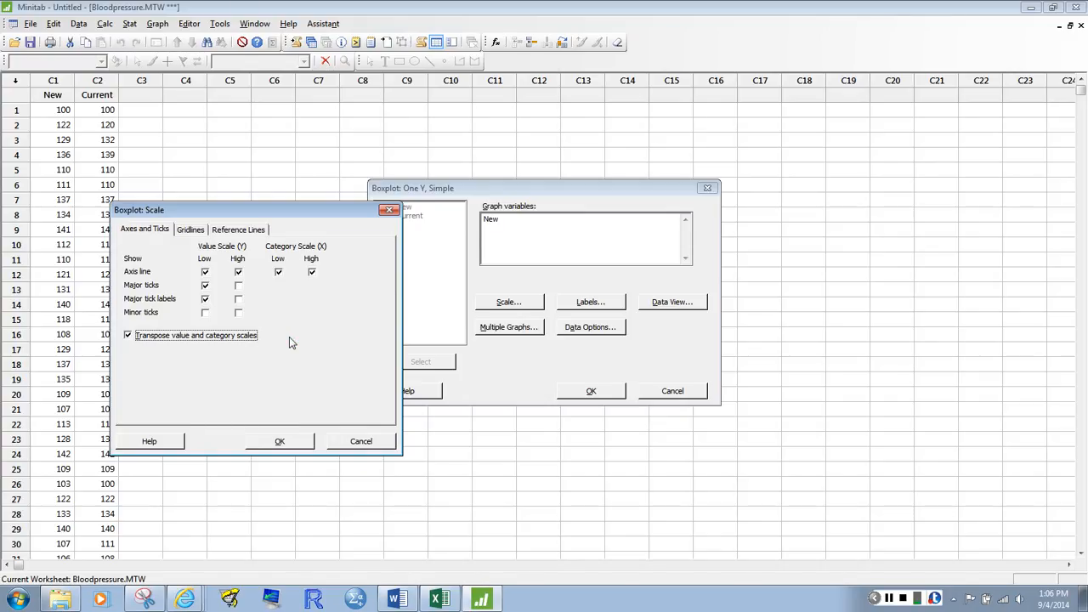
left_click(128, 336)
Snip the Boxplot: Scale settings and paste the capture into the empty paragraph below the pictures in the Word document
left_click(329, 98)
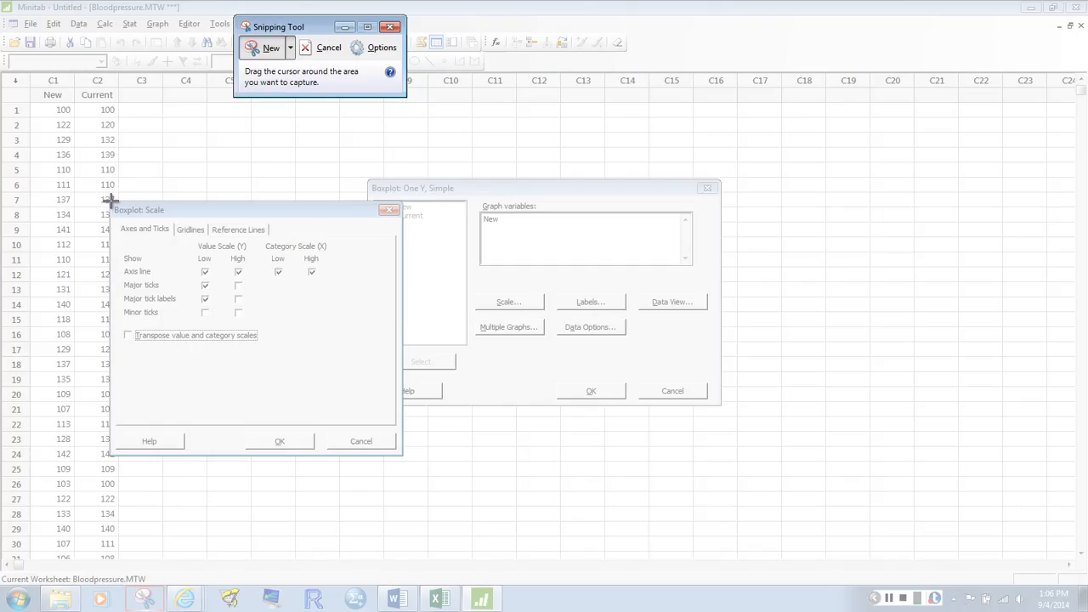
left_click_drag(110, 199, 349, 357)
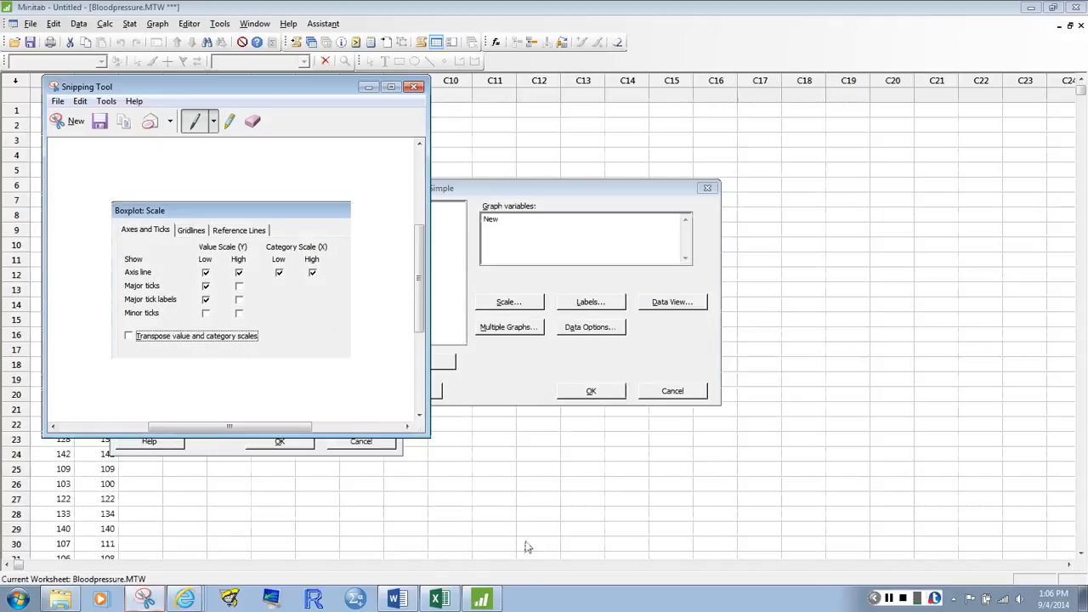
left_click(393, 599)
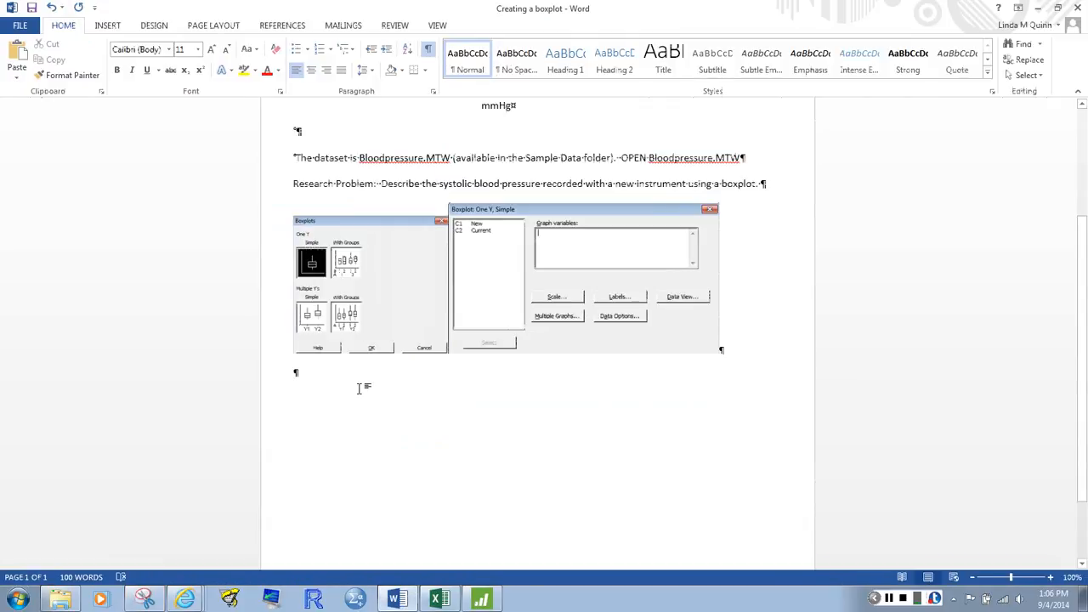
key("ctrl+v")
left_click(506, 478)
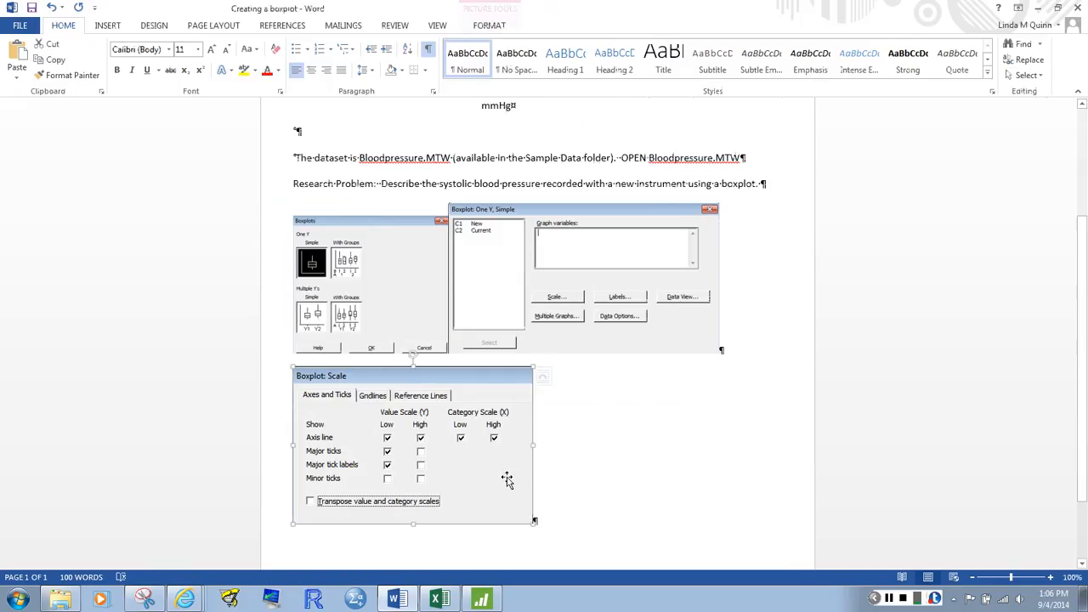
Shrink the Boxplot: Scale picture in the Word document, then switch to Minitab and dismiss the Scale settings without changes
left_click_drag(508, 502, 466, 476)
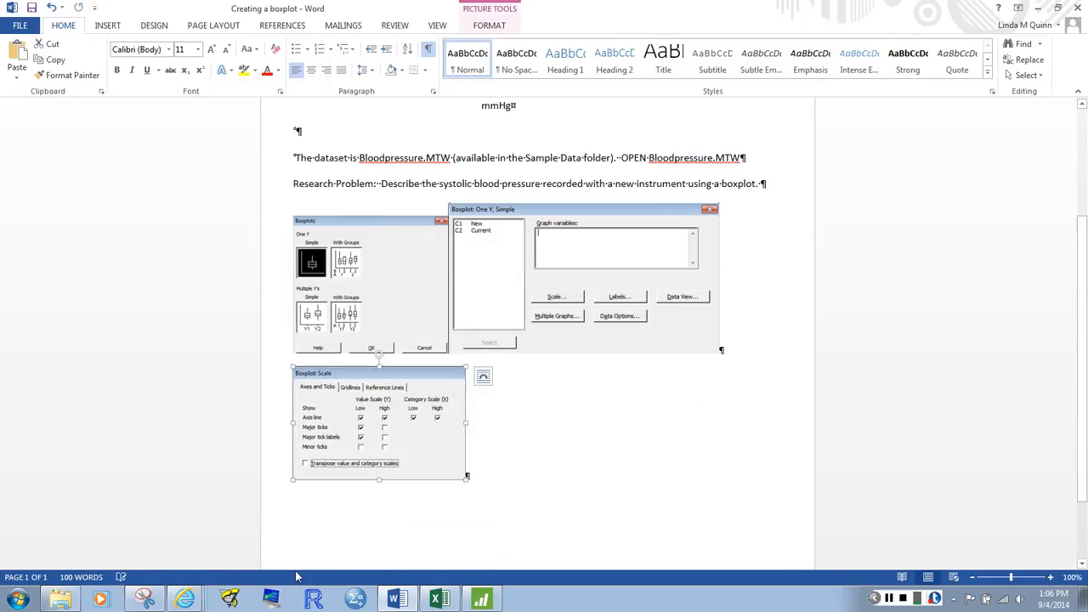
left_click(481, 599)
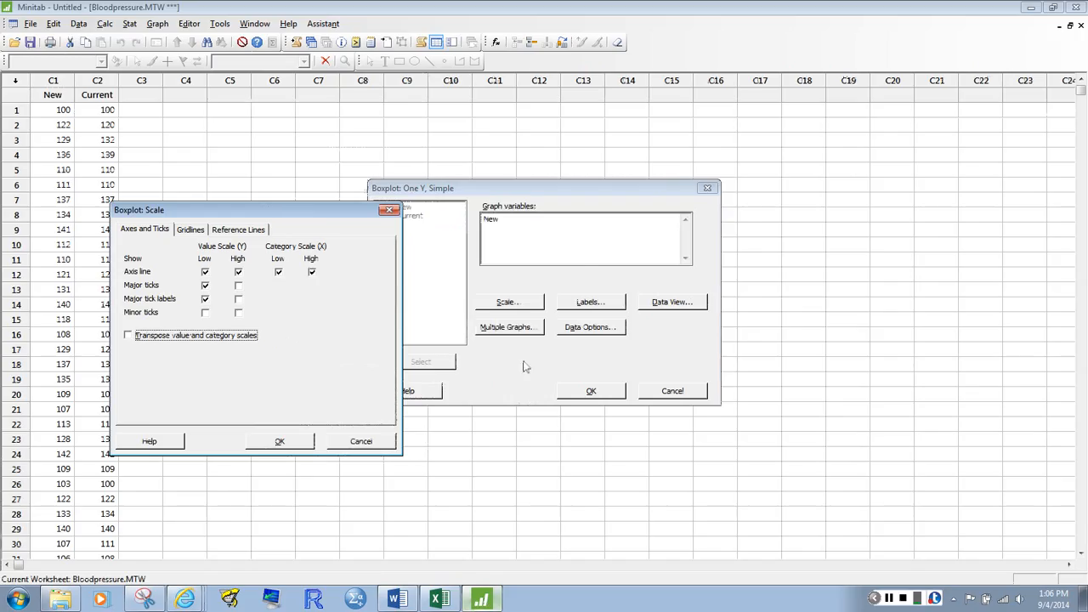
left_click(350, 443)
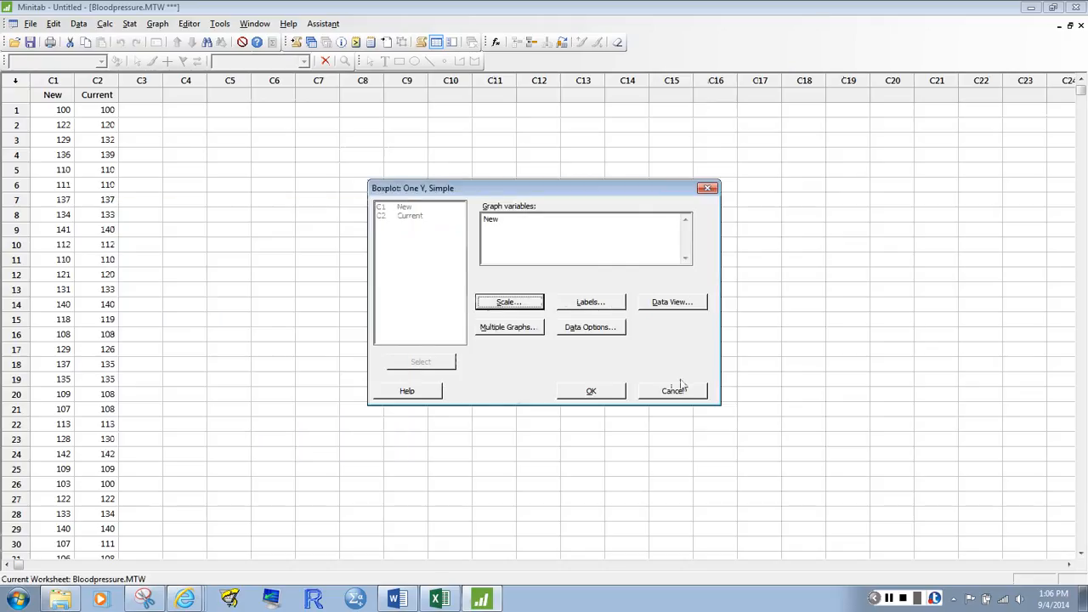
View the boxplot's title and footnote label settings and leave them without making changes
left_click(602, 304)
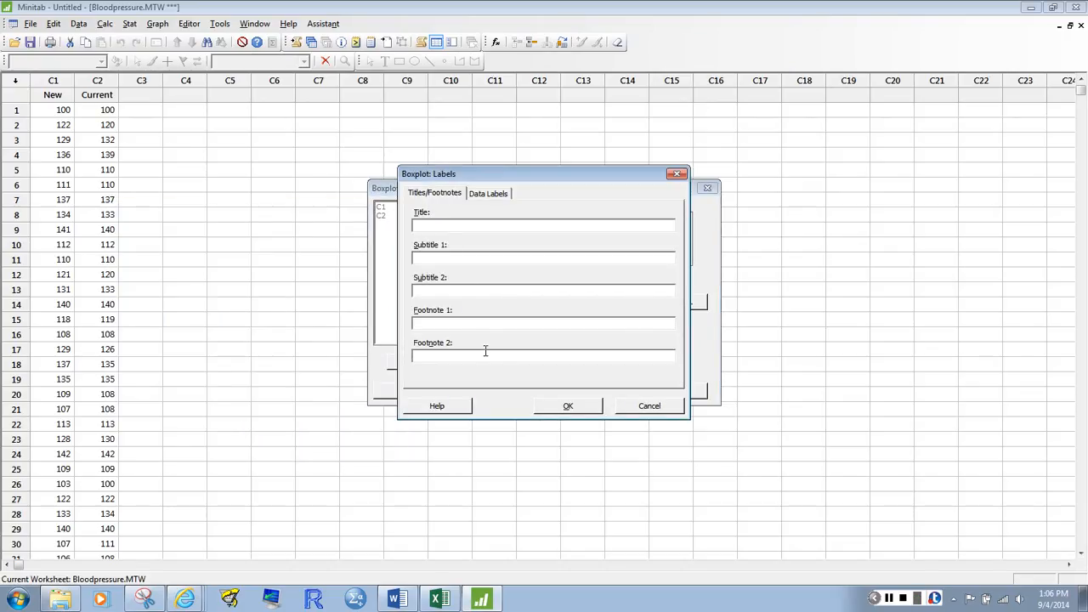
left_click(649, 406)
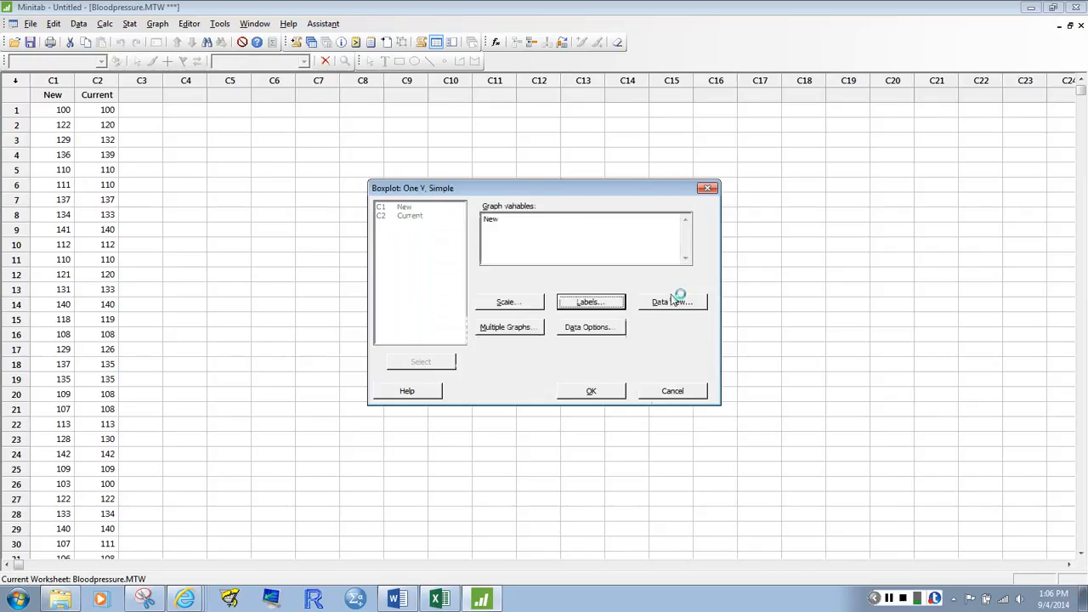
Open the boxplot's Data View settings and snip the Data Display options, leaving out the empty area and the bottom buttons
left_click(673, 303)
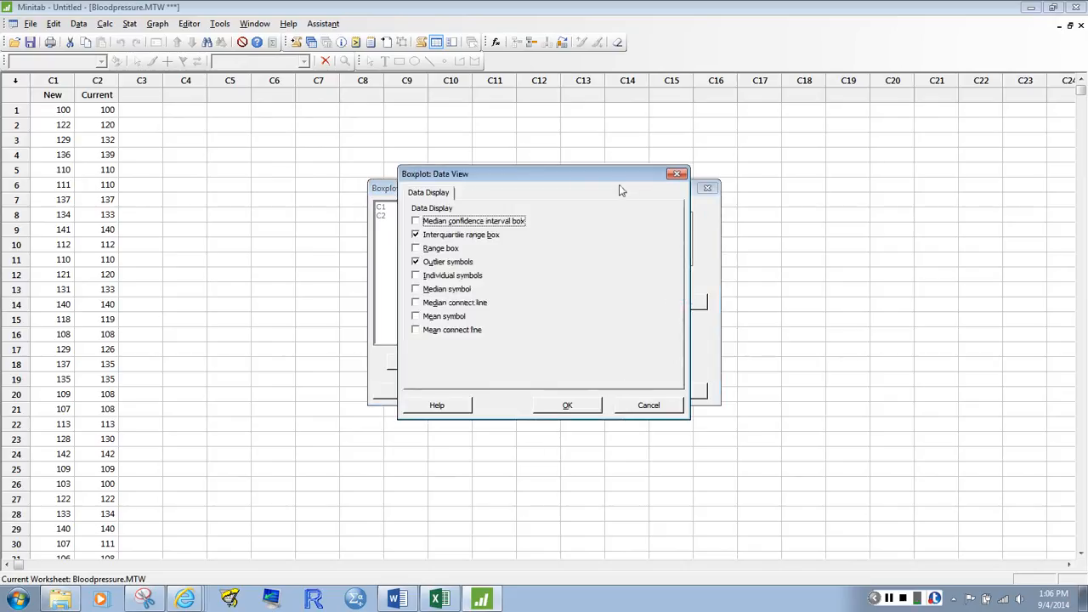
left_click_drag(614, 174, 356, 169)
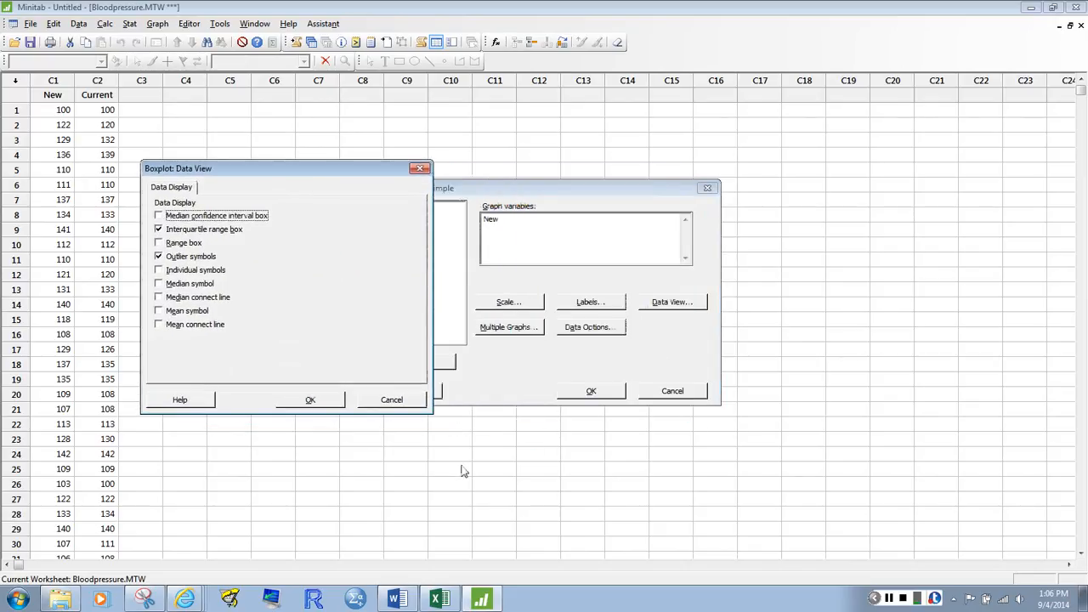
left_click(143, 599)
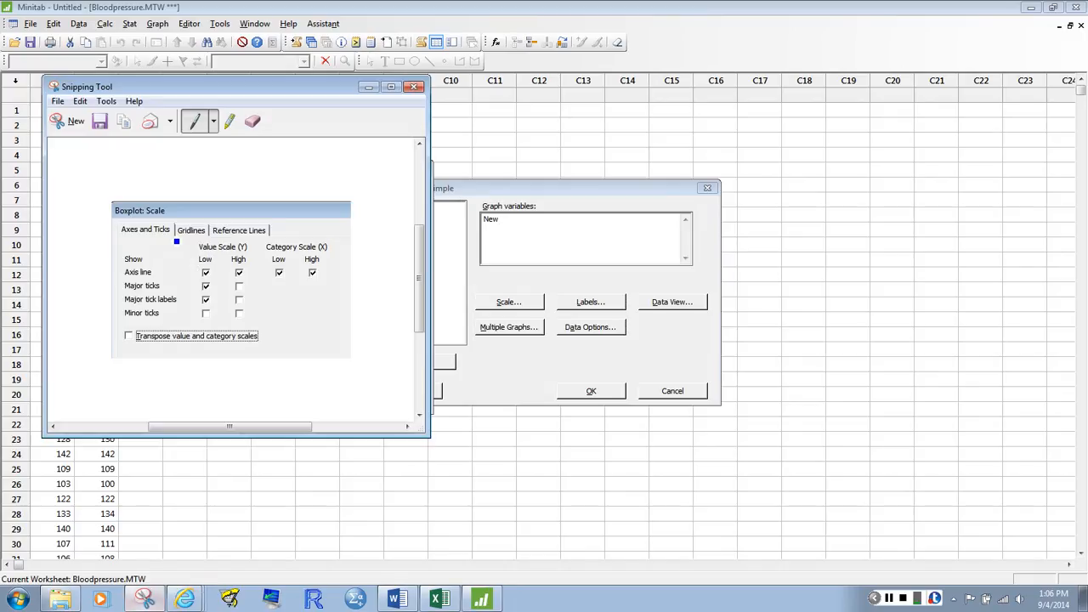
left_click(77, 123)
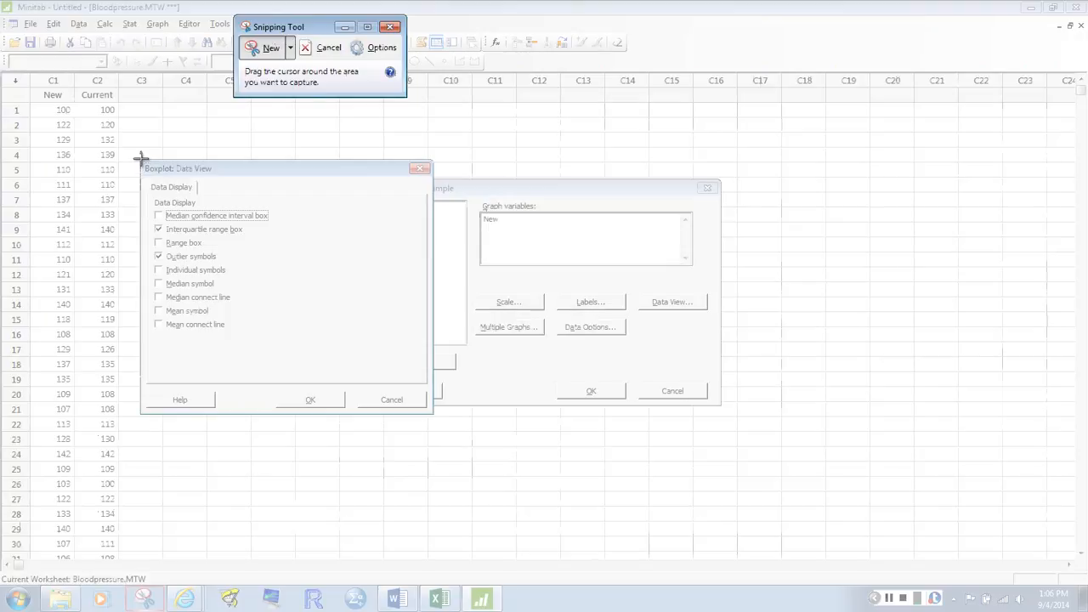
left_click_drag(141, 159, 271, 338)
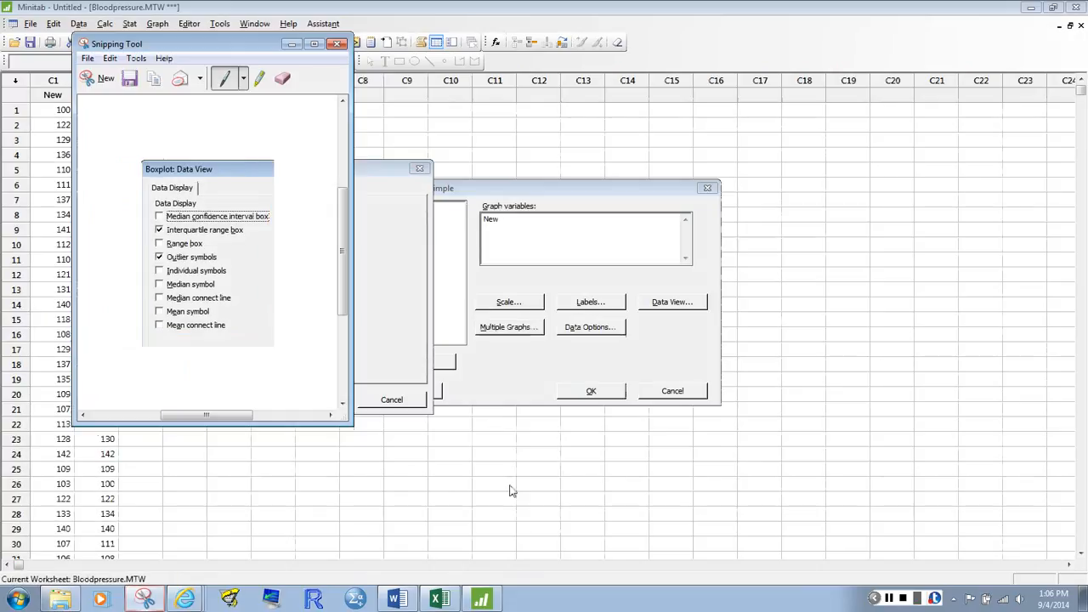
Paste the Data View capture into the Word document beside the Boxplot: Scale picture
left_click(398, 599)
left_click(491, 466)
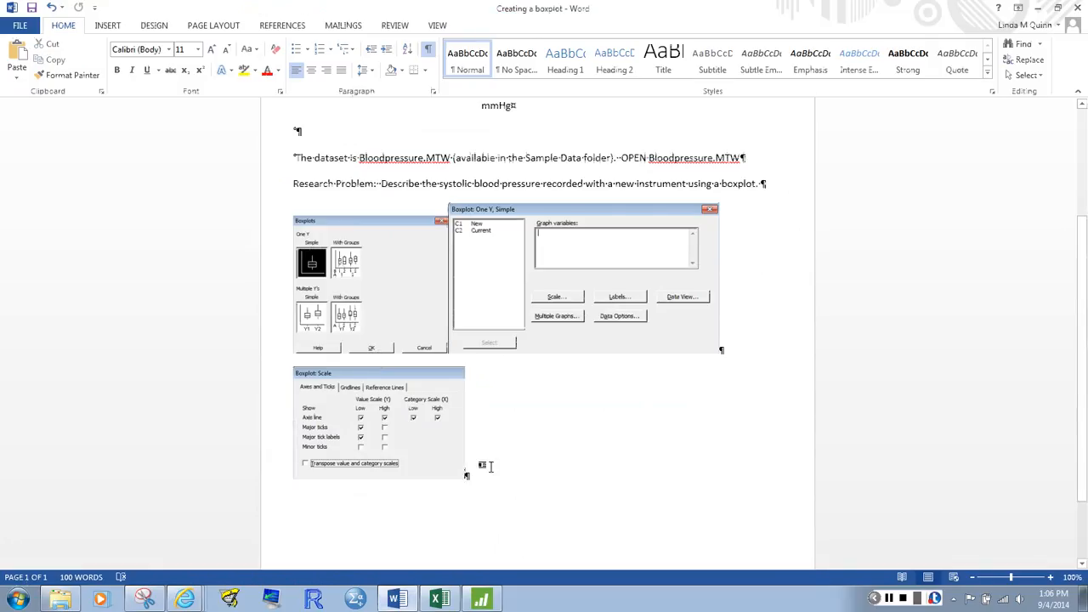
key("ctrl+v")
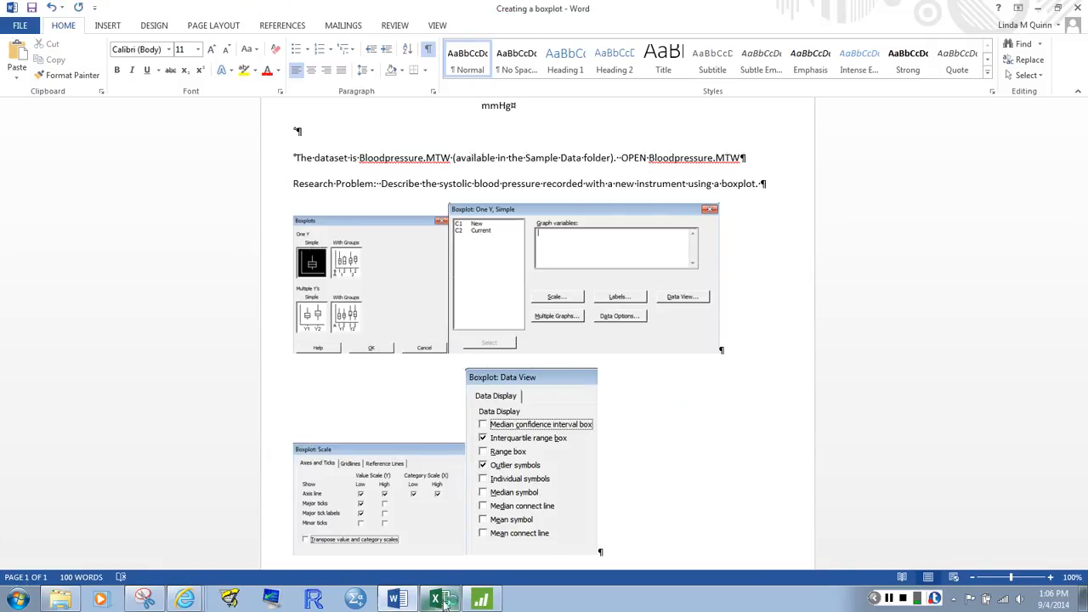
Back in Minitab, try the mean symbol option but leave it off, accept the Data View settings, and generate the boxplot of New
left_click(481, 599)
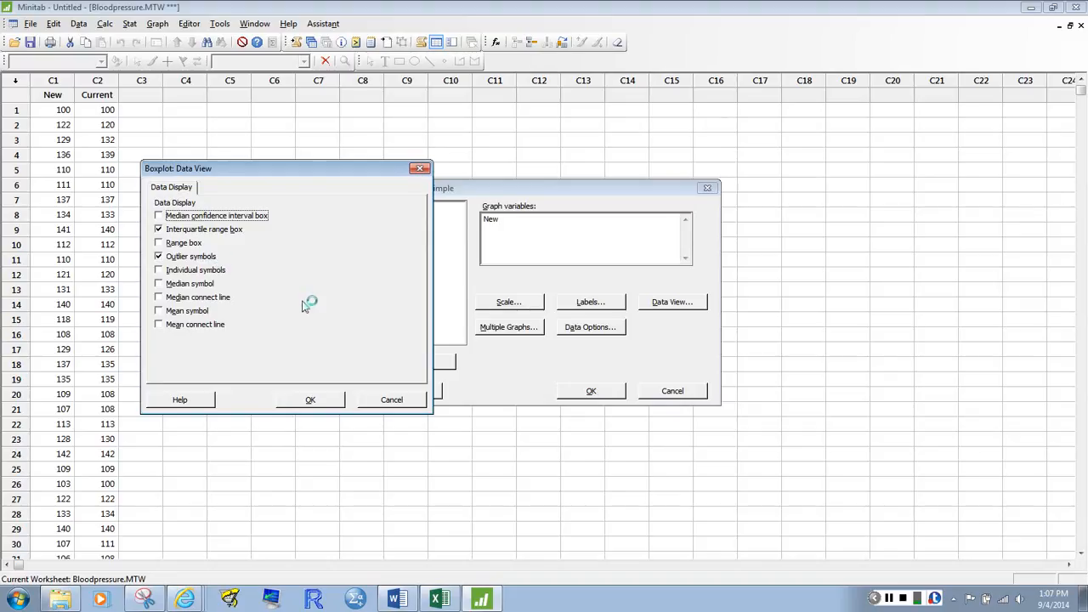
left_click(161, 312)
left_click(161, 312)
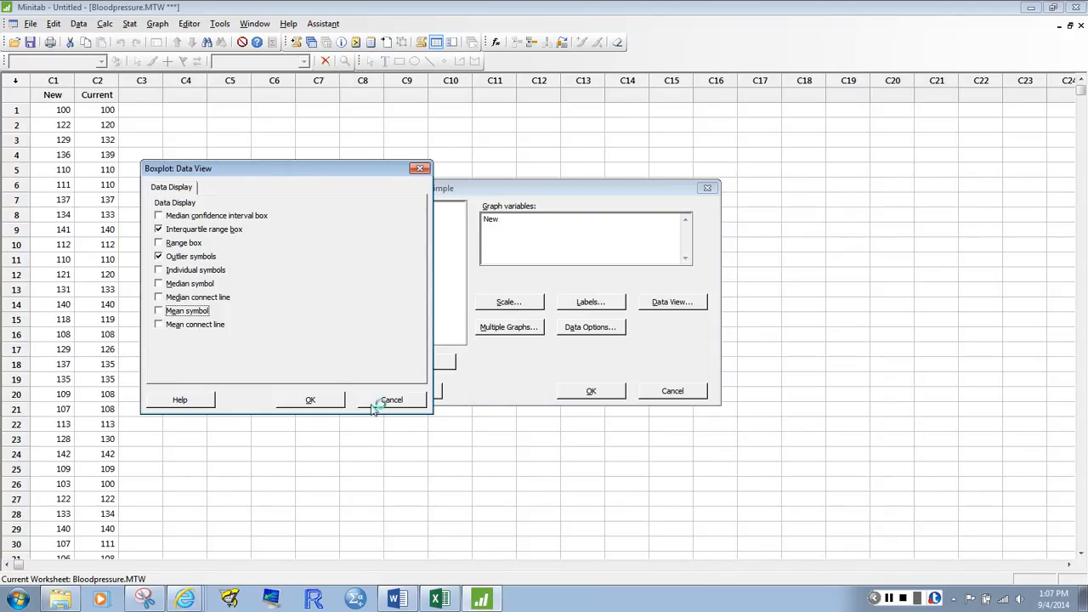
left_click(311, 400)
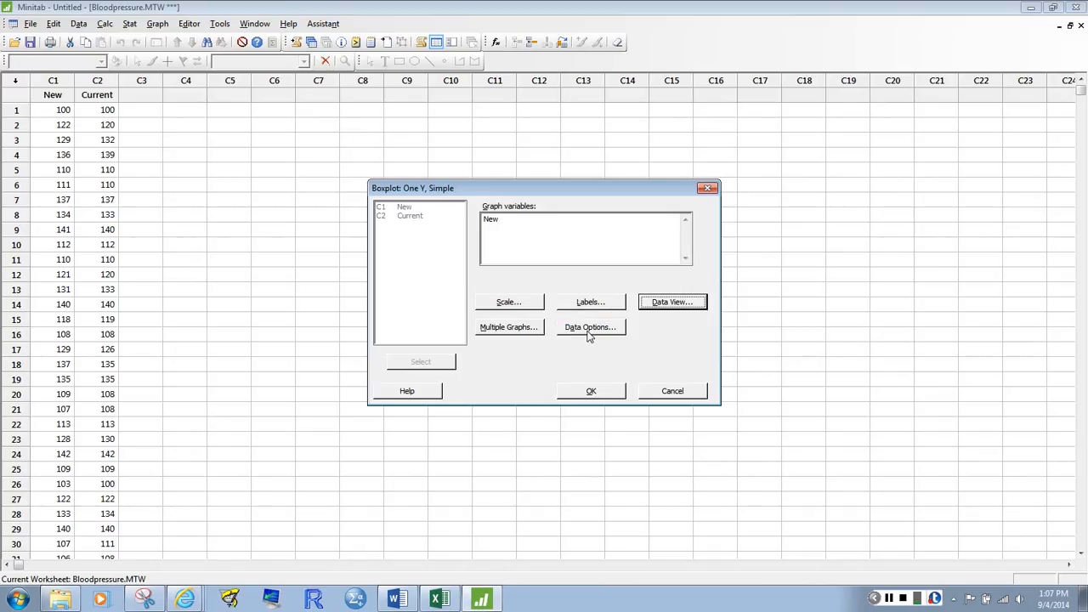
left_click(604, 395)
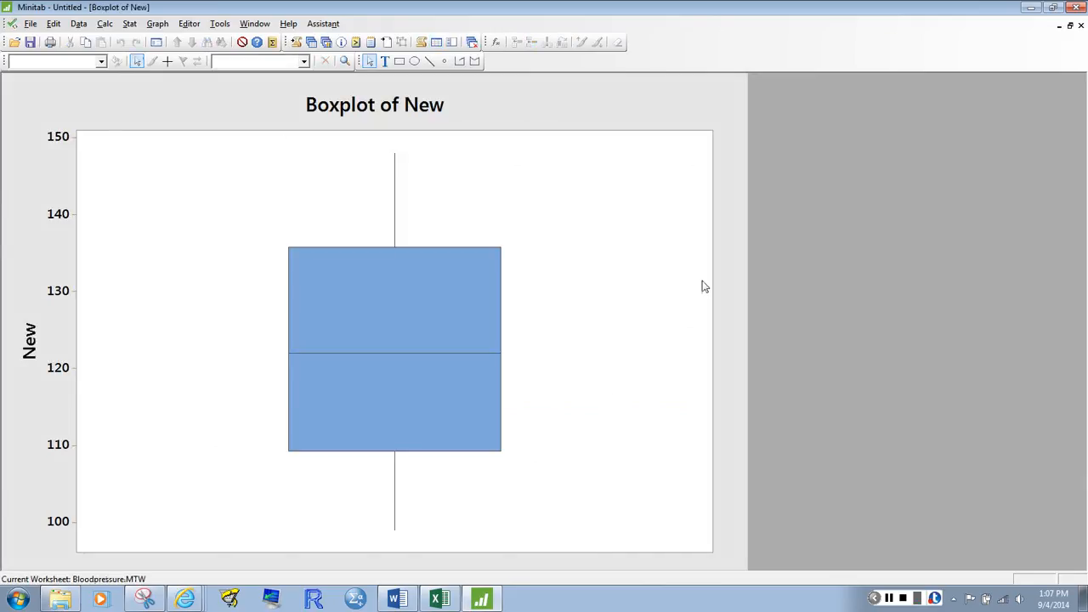
Change the boxplot's title to "Systolic Blood Pressure Readings using New Instrument"
double_click(411, 104)
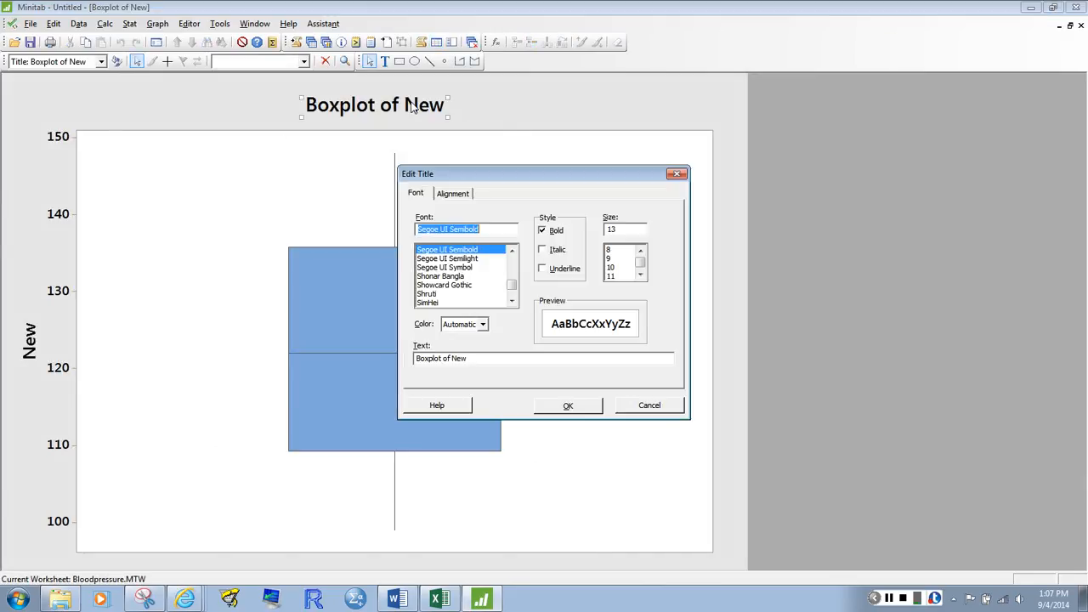
left_click_drag(478, 358, 386, 359)
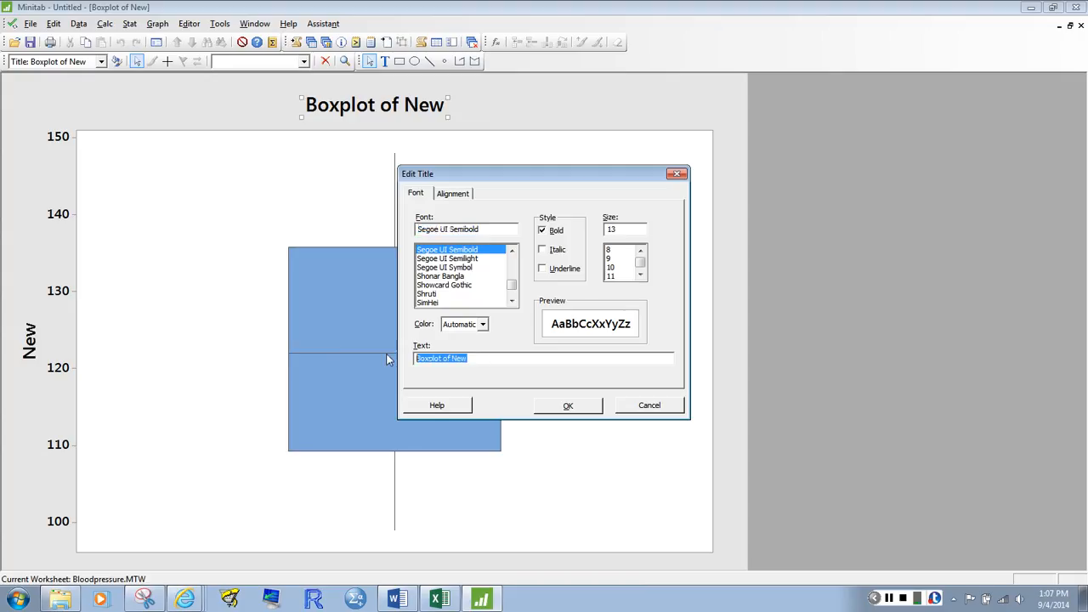
type("Systolic Blood Press")
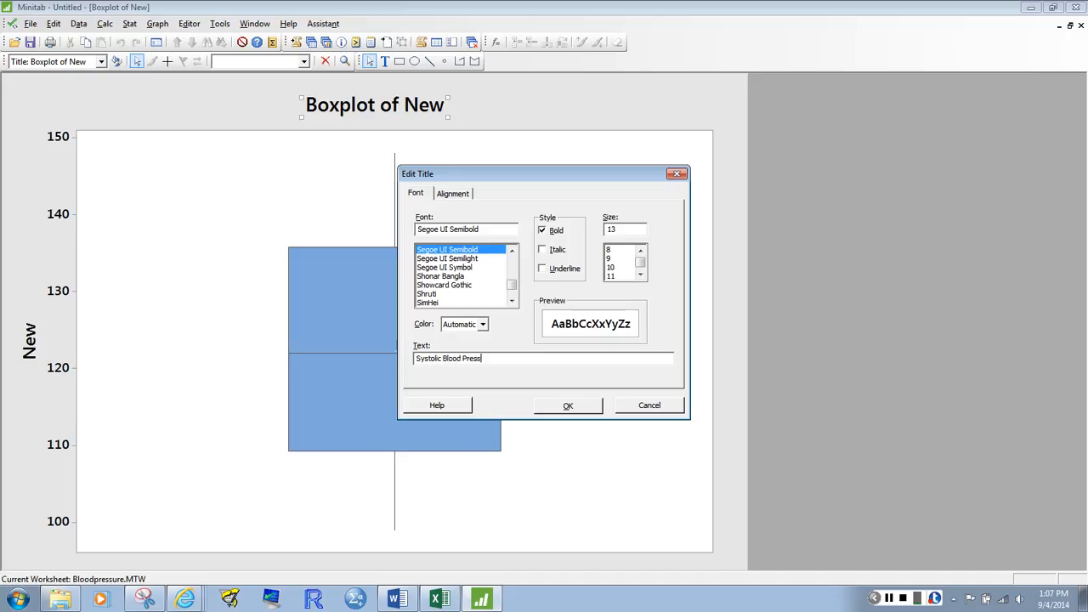
type("ure Readings using New Instrument")
key("Return")
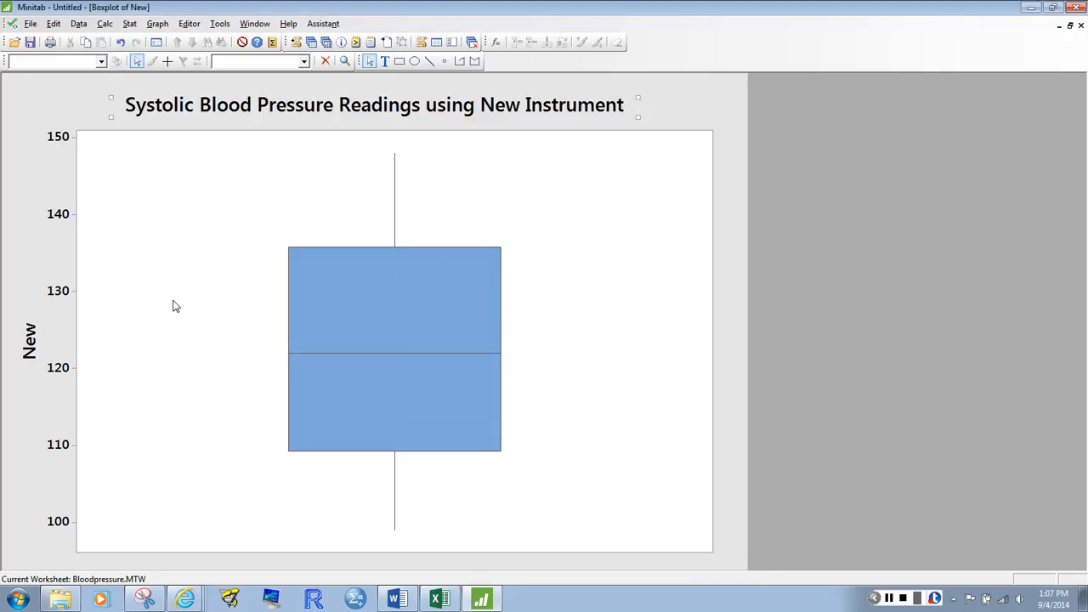
Change the boxplot's Y axis label to "Systolic Blood Pressure (mmHg)"
double_click(34, 341)
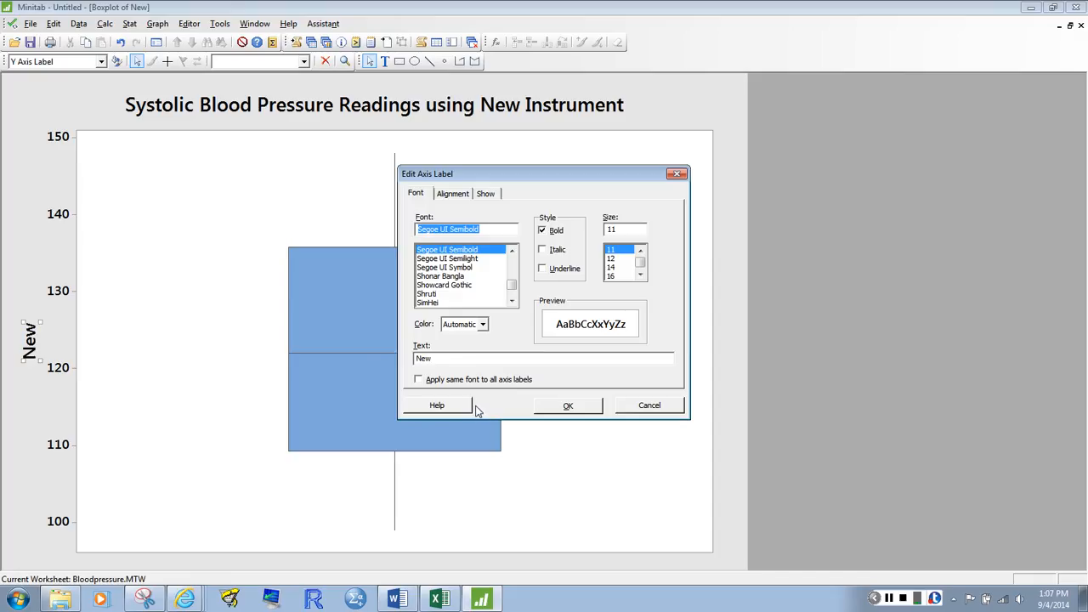
left_click_drag(435, 359, 411, 357)
type("S")
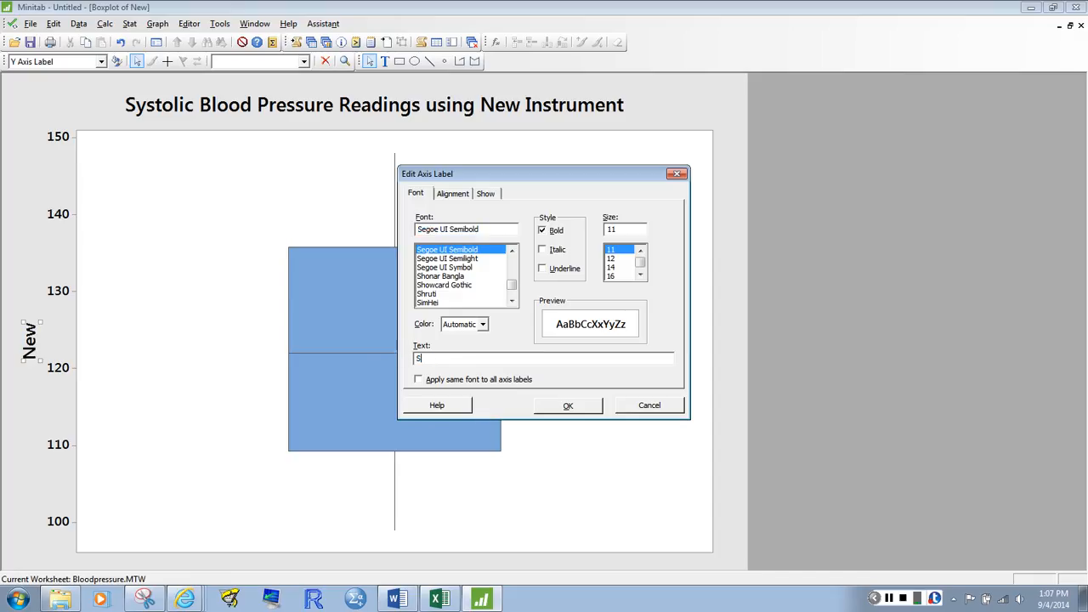
type("ystolic Blood Pressure (mmHg)")
key("Return")
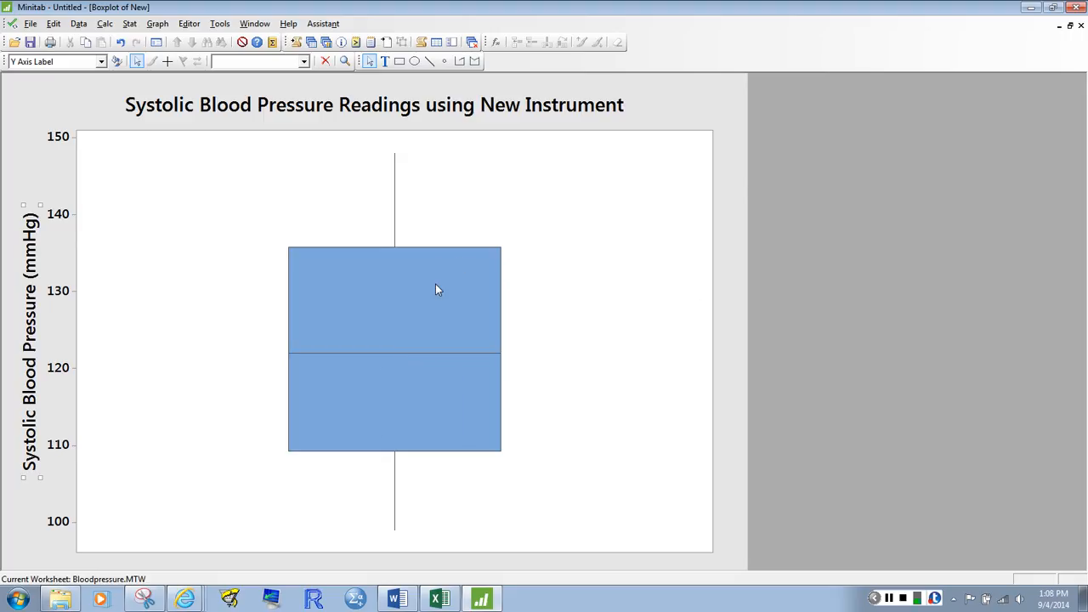
Edit the Y scale to transpose the value and category scales so the boxplot lies horizontally
mouse_move(435, 286)
mouse_move(395, 537)
right_click(64, 371)
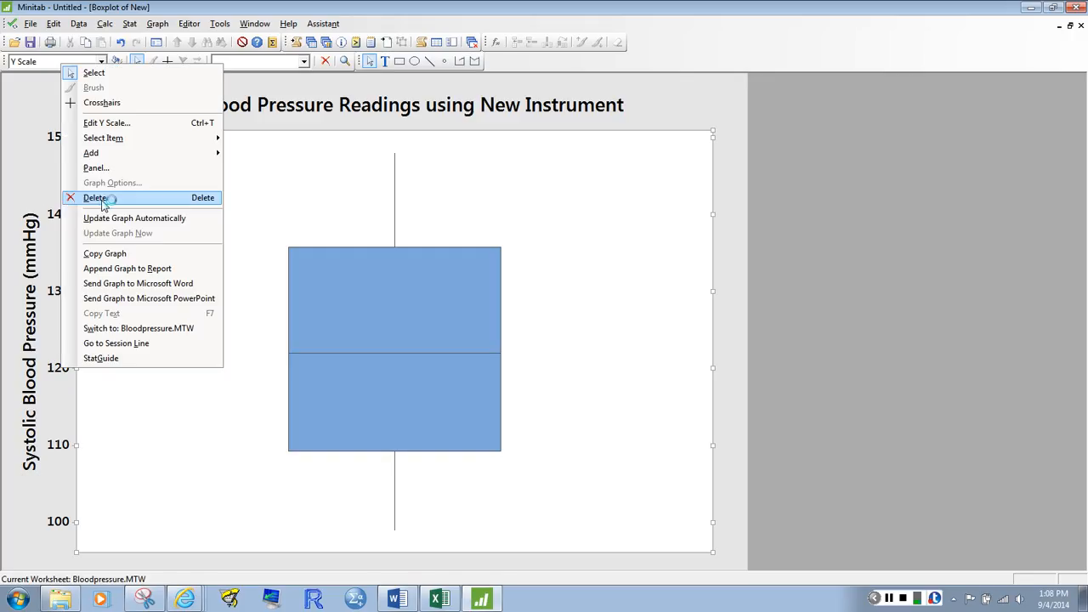
left_click(124, 126)
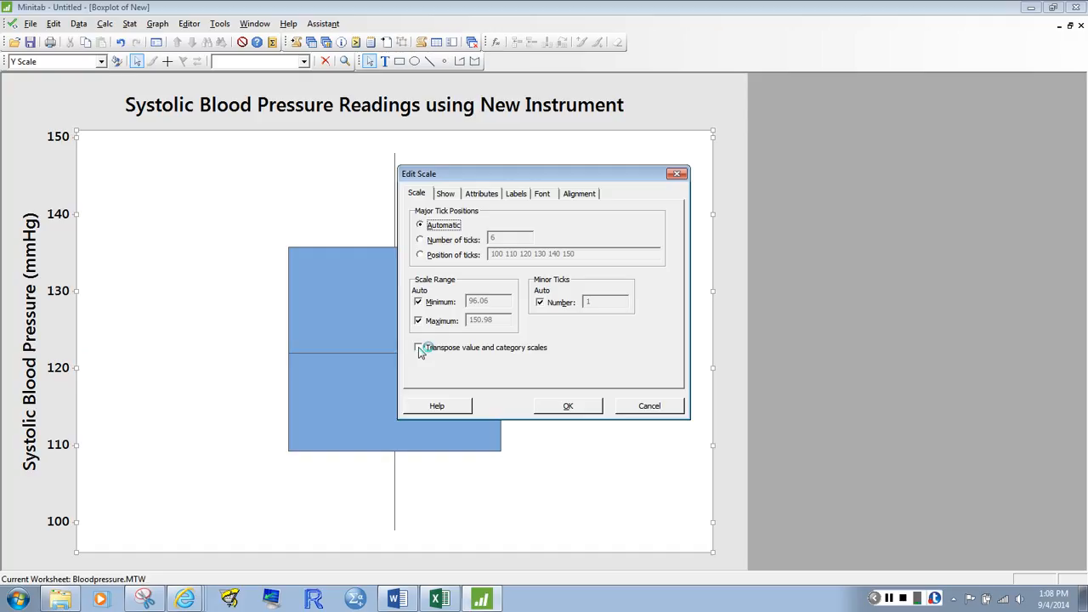
left_click(418, 348)
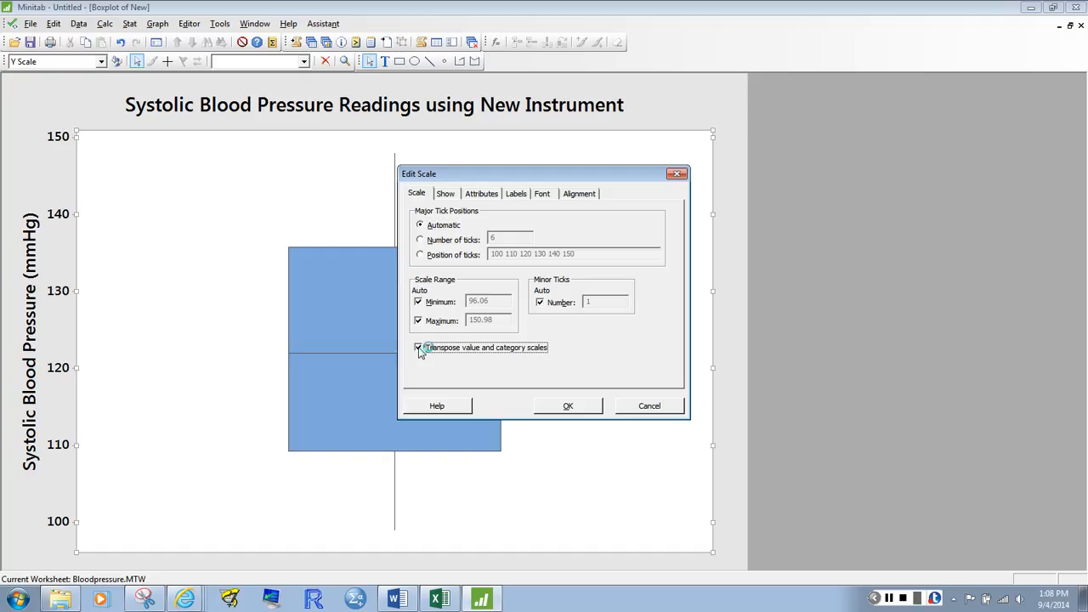
left_click(567, 406)
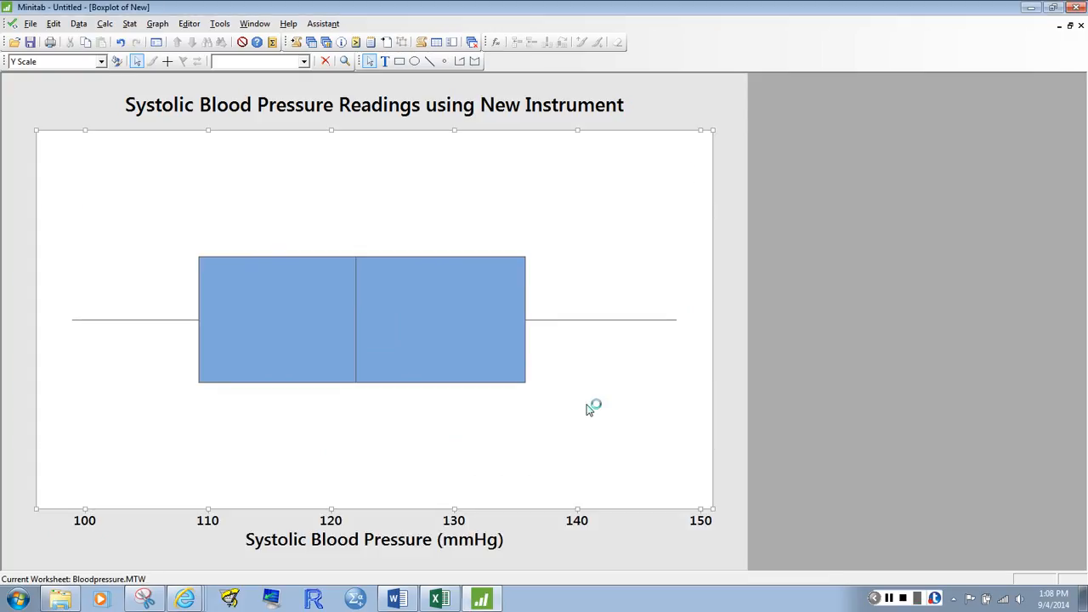
Send the horizontal boxplot graph to Microsoft Word
left_click(588, 406)
right_click(588, 406)
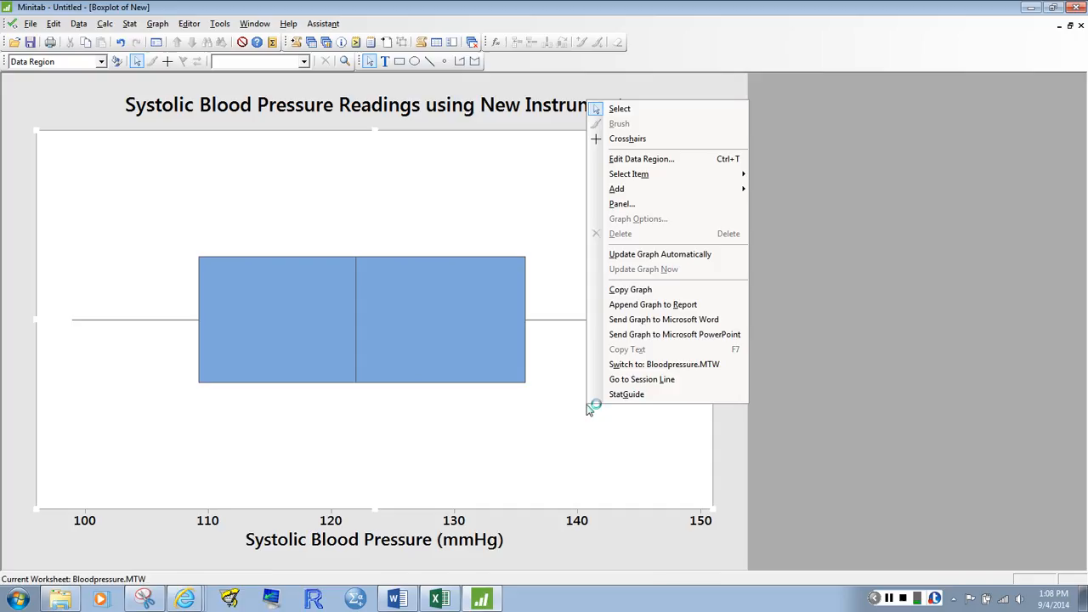
left_click(669, 319)
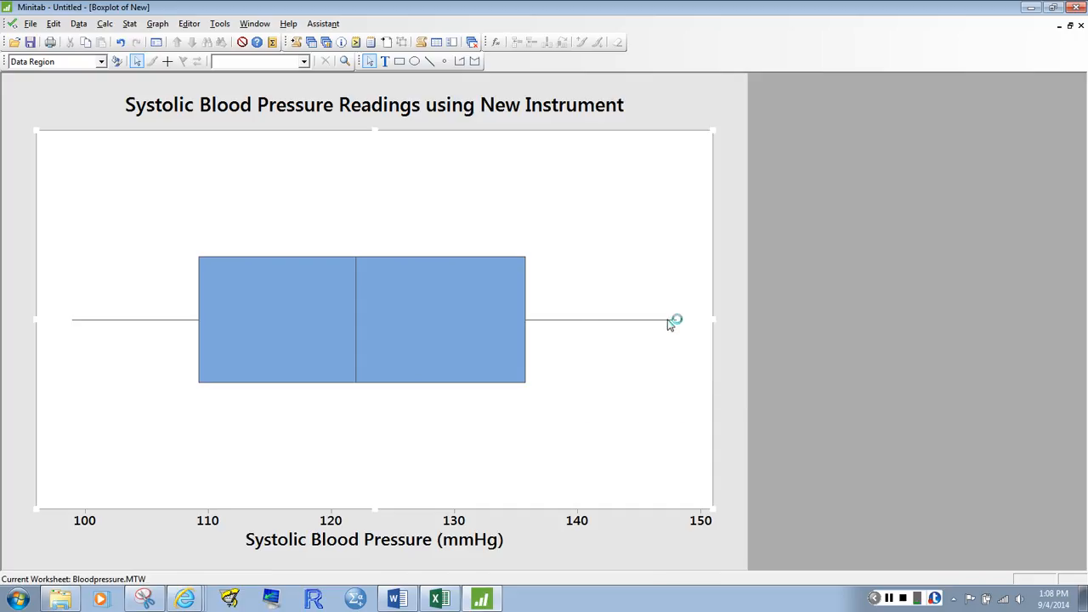
Open the choice of items that can be added to the graph, starting from the interquartile range box
right_click(427, 345)
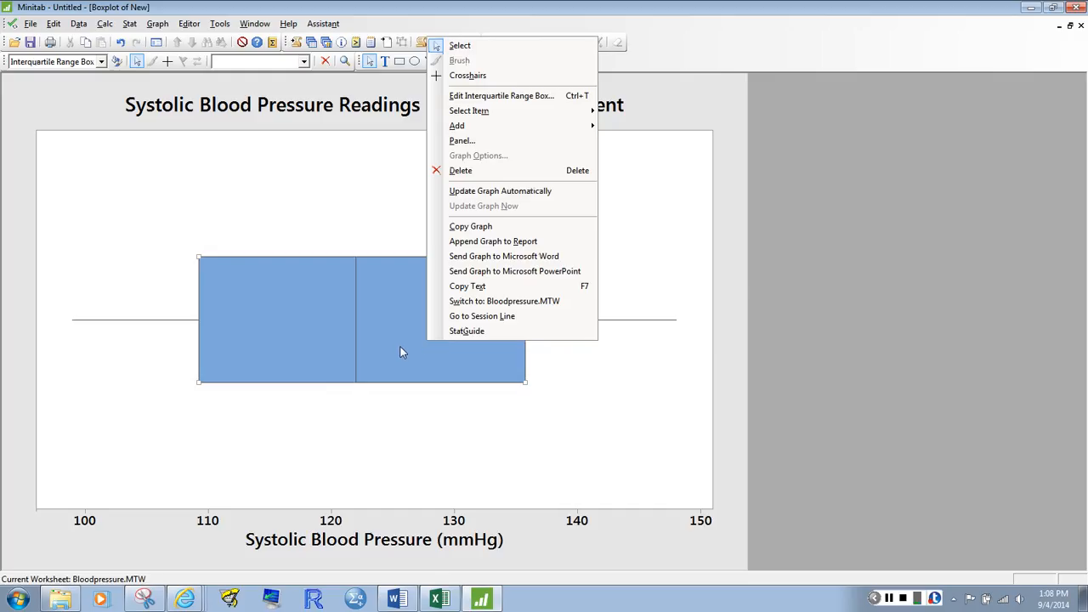
mouse_move(512, 126)
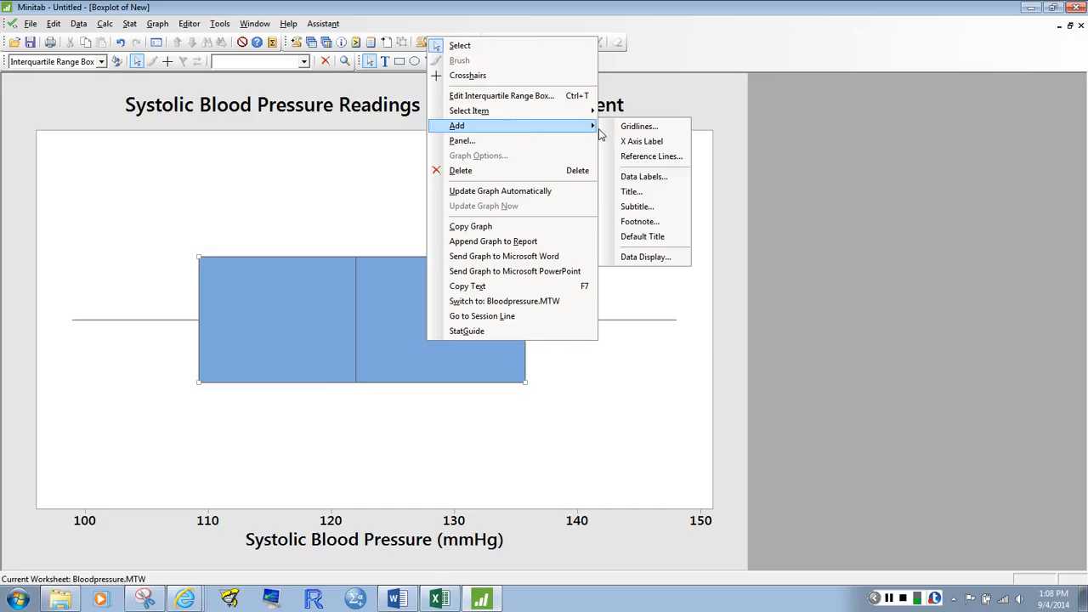